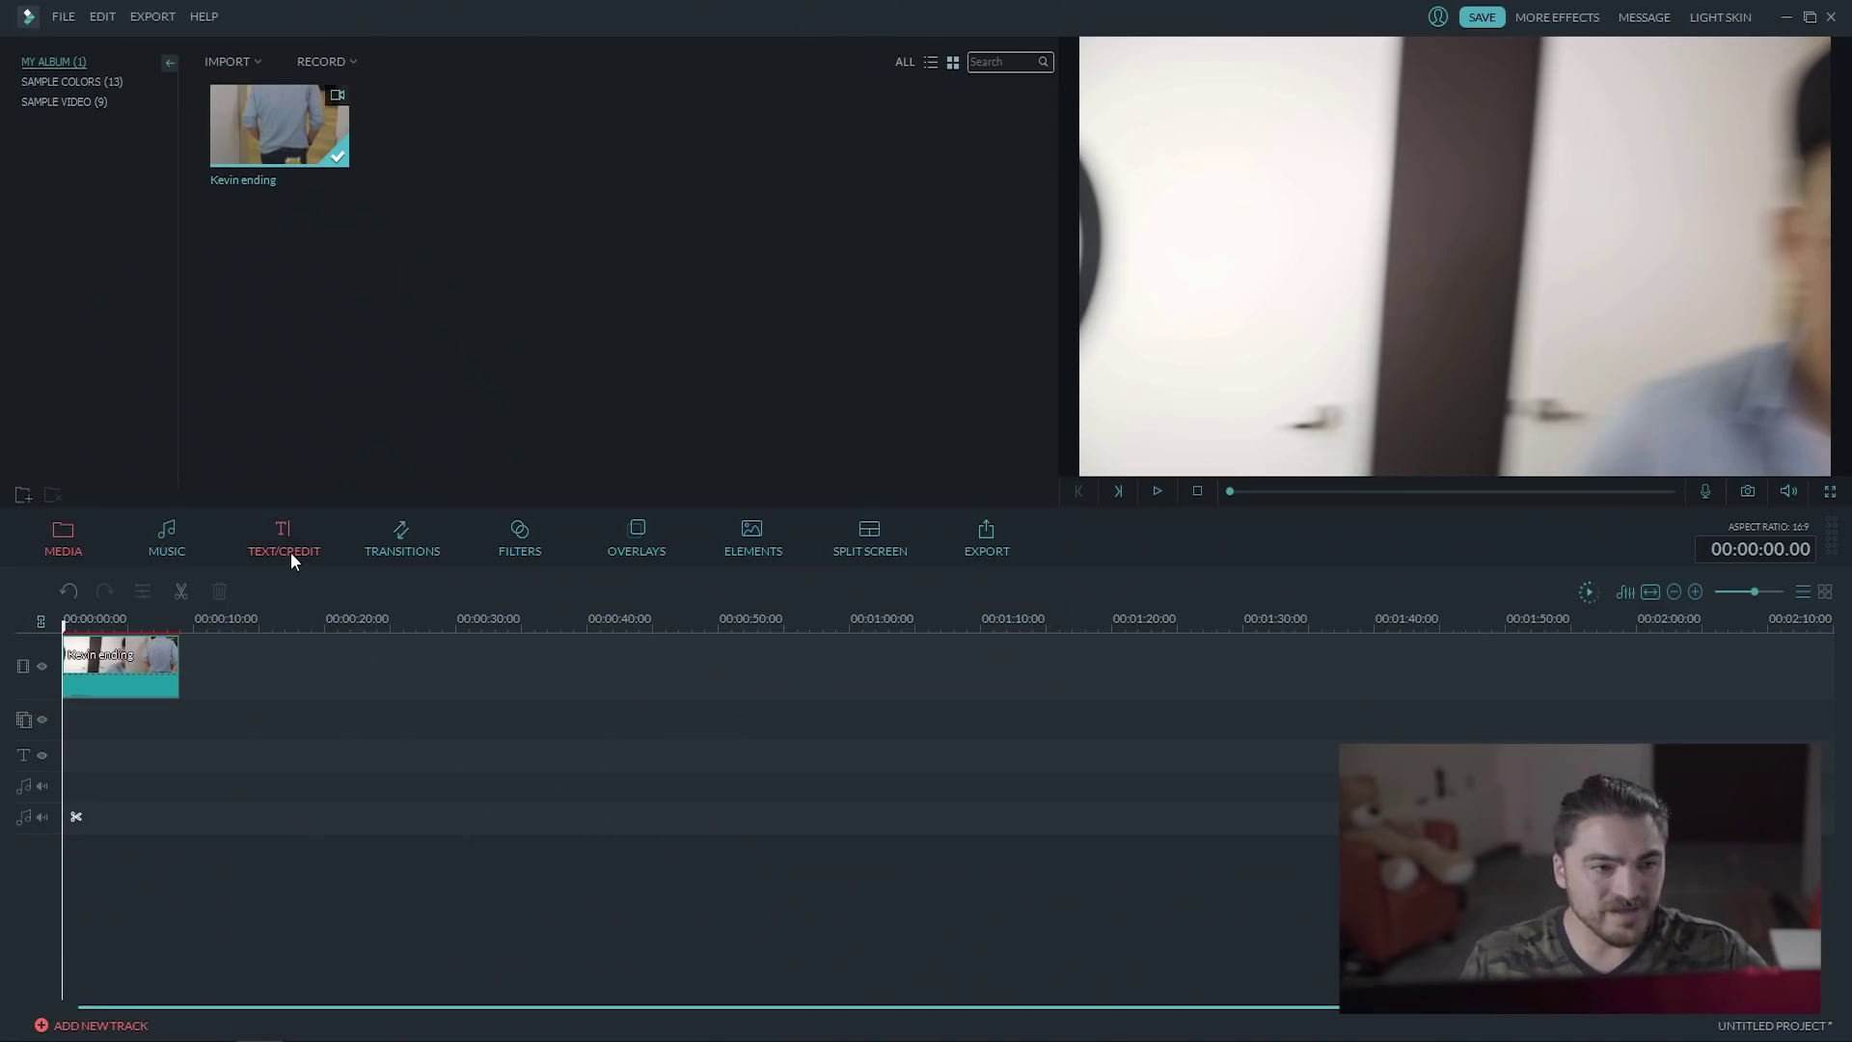
Place the Subtitles 1 template at the start of the text track and open its text editor.
left_click(289, 552)
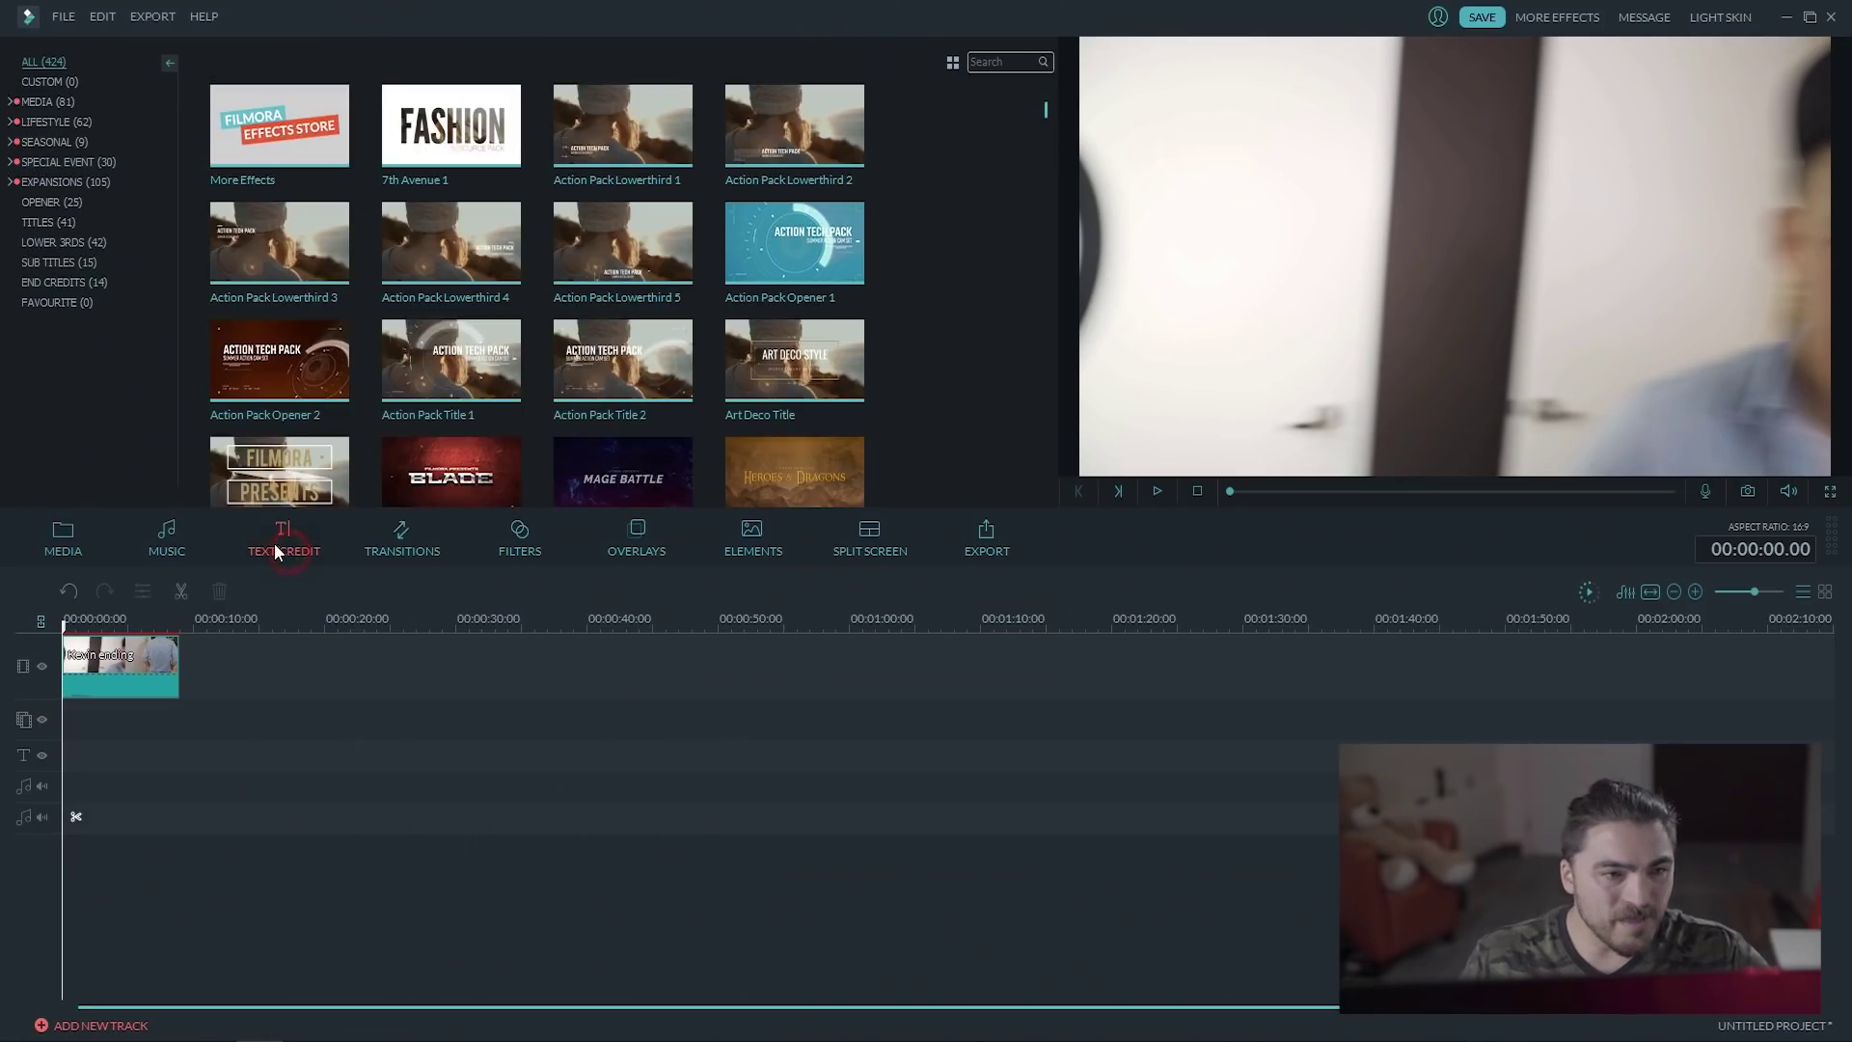
left_click(78, 262)
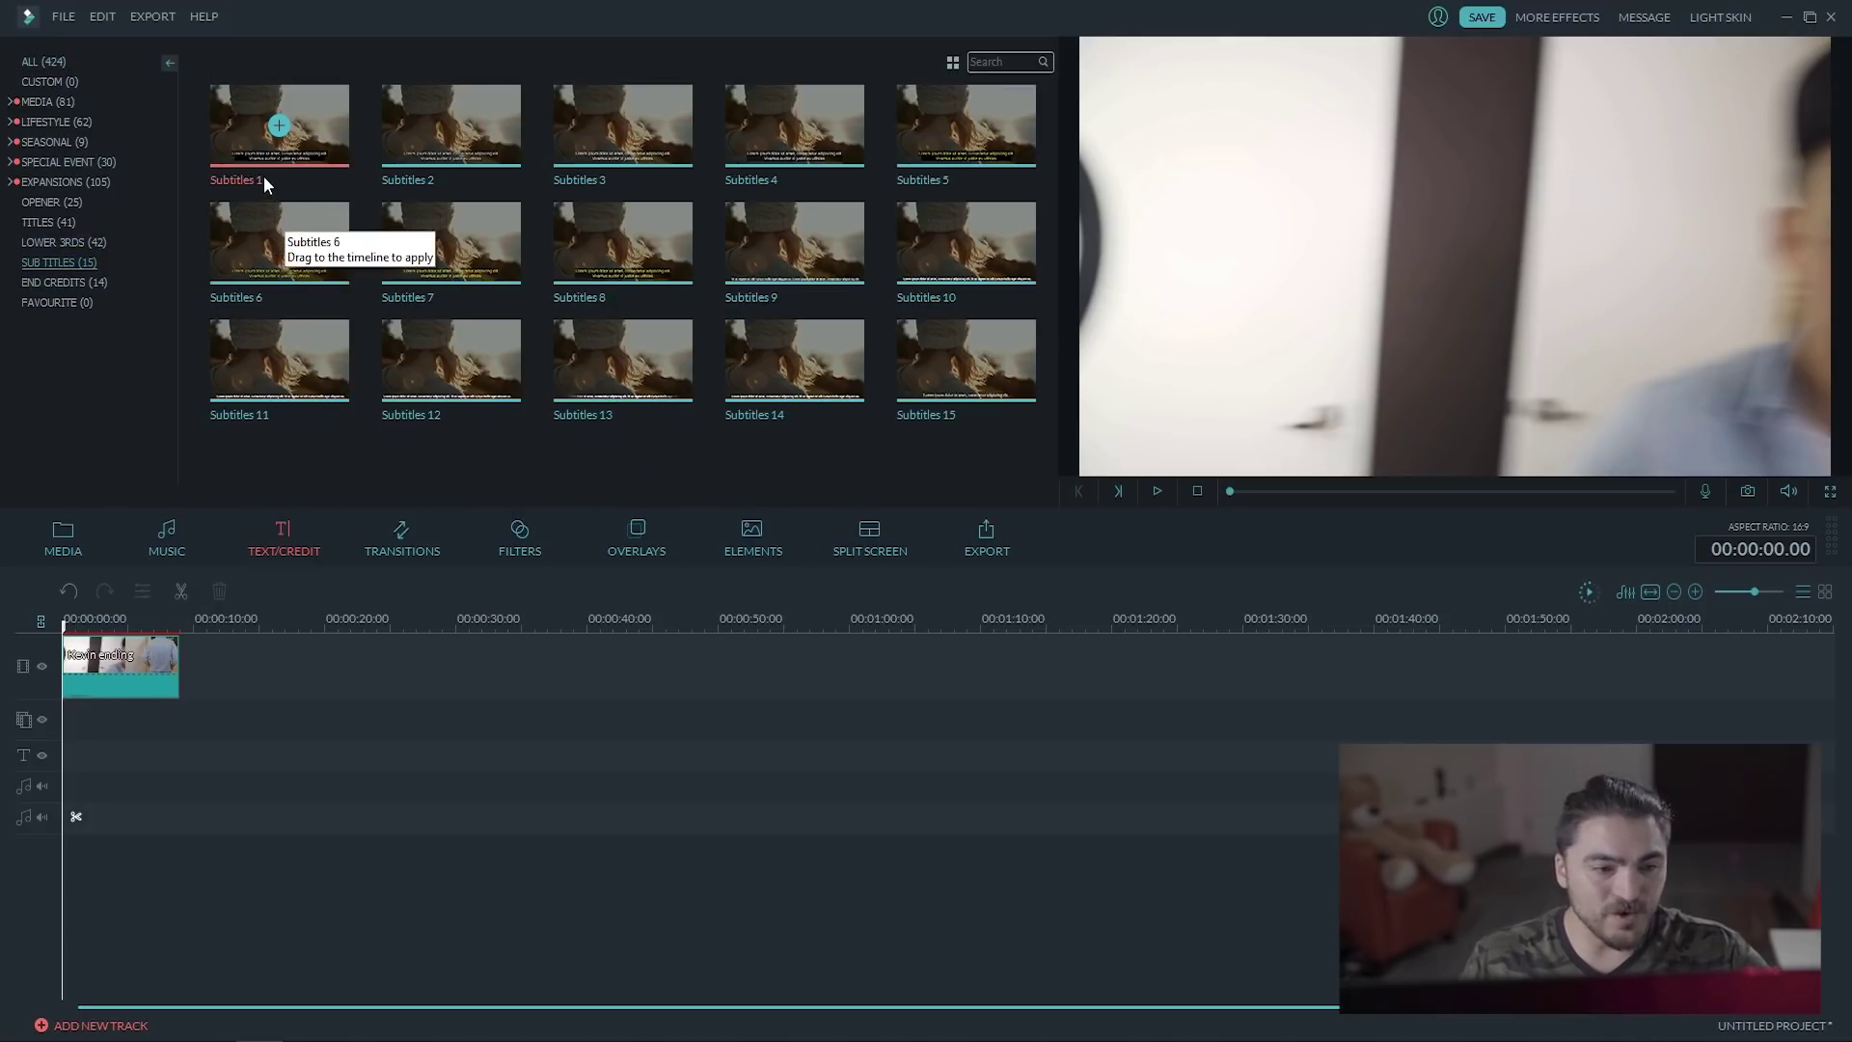
left_click_drag(273, 144, 288, 517)
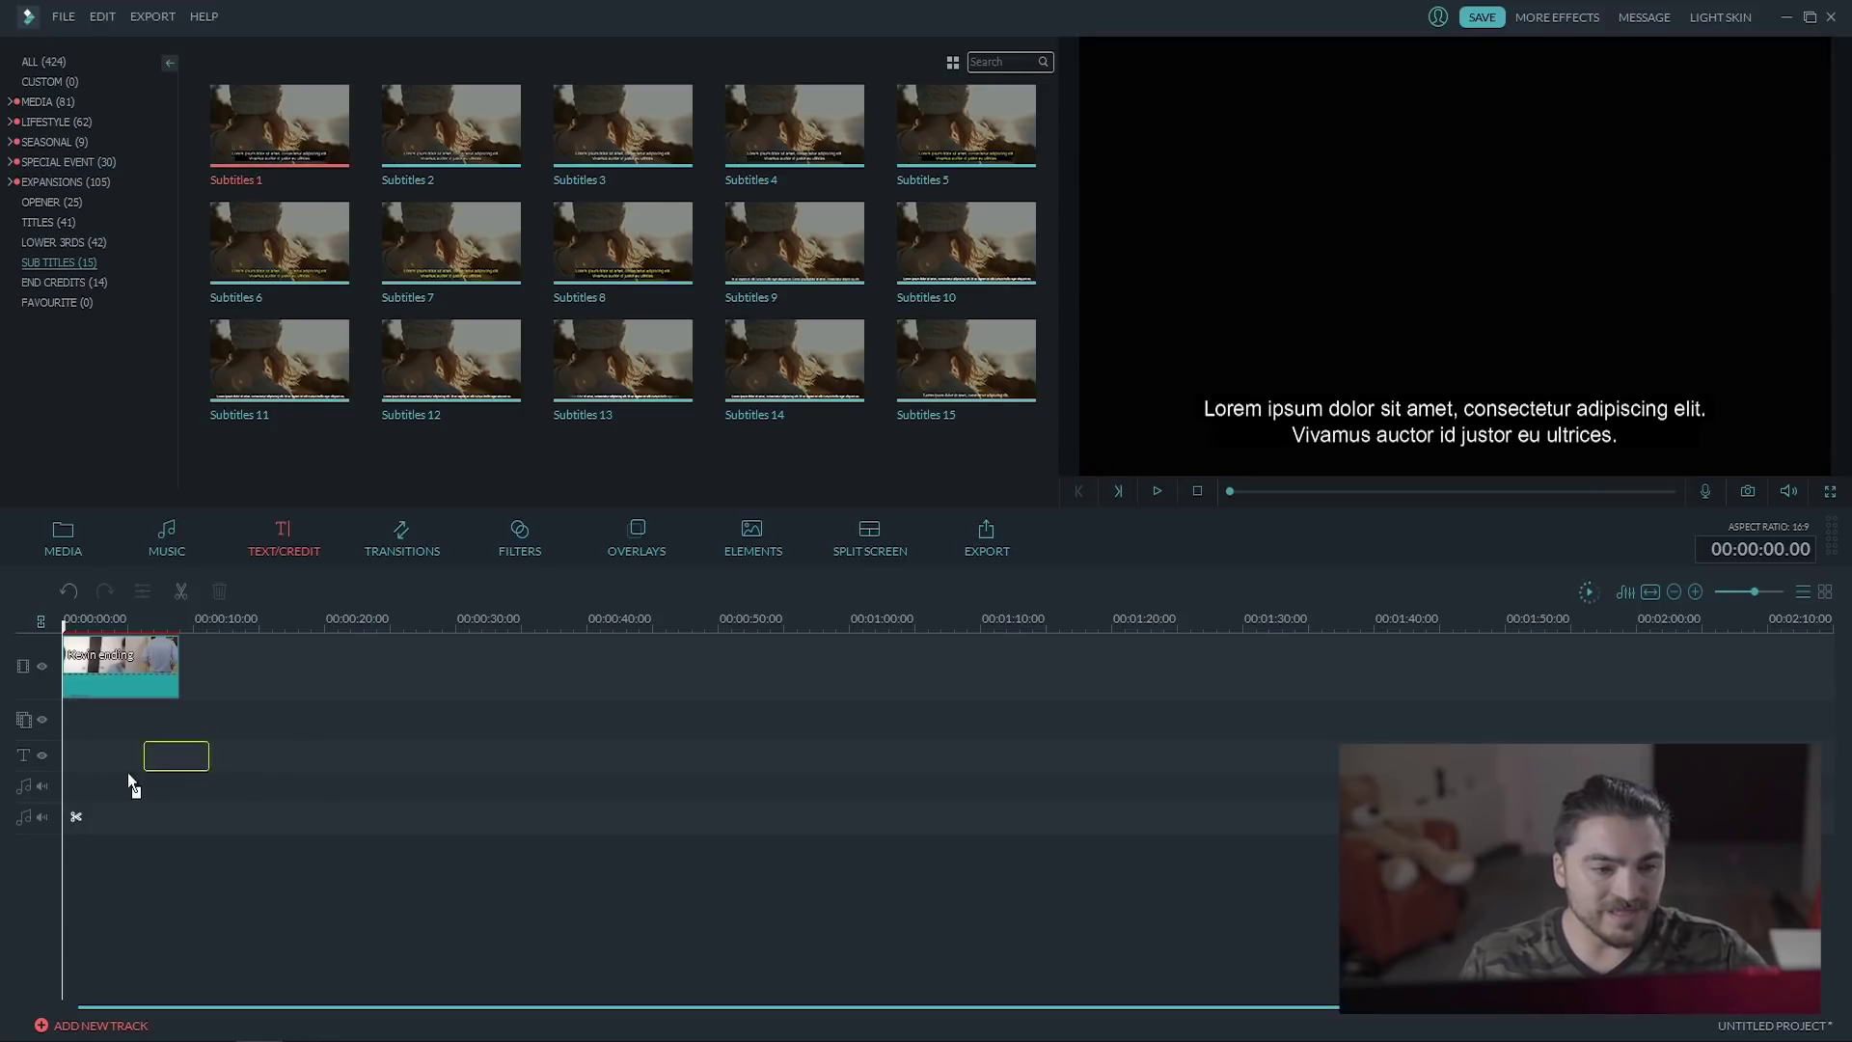
left_click_drag(66, 784, 65, 783)
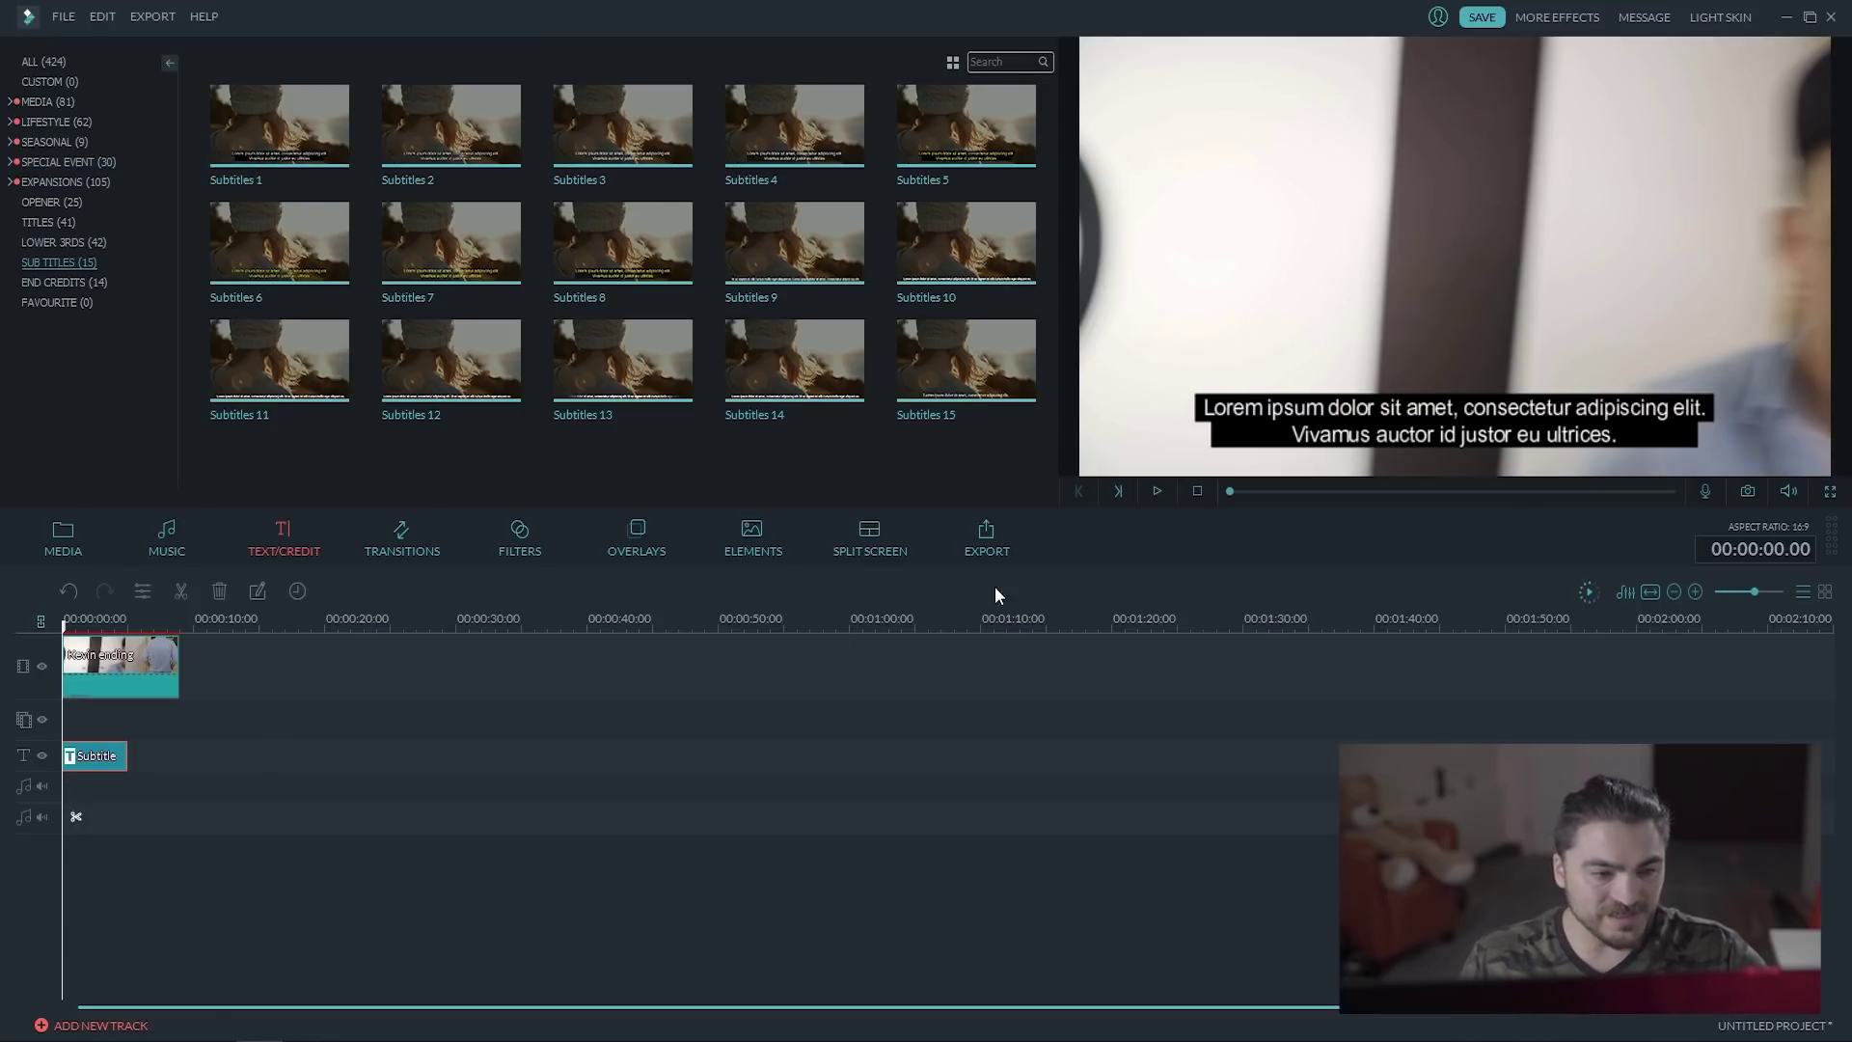
double_click(107, 758)
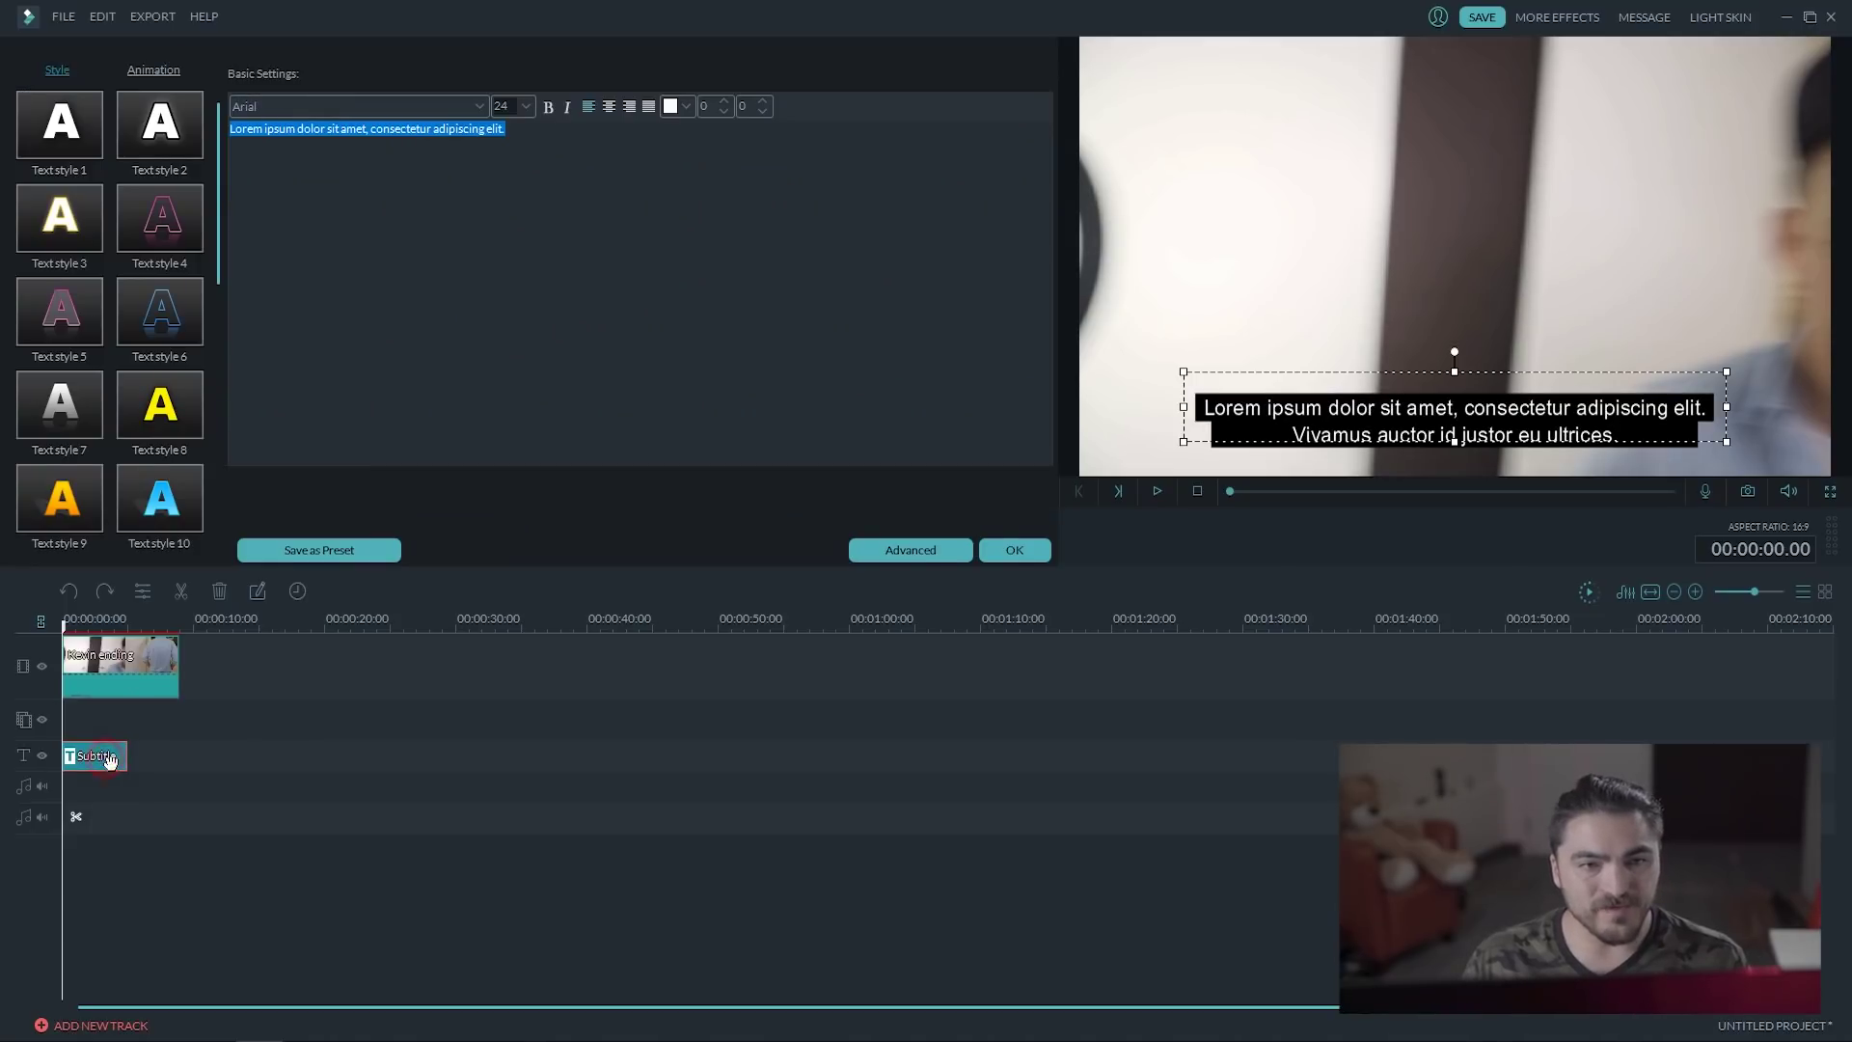
Select the subtitle's first Lorem ipsum line, then bring the Google Docs translations into view.
left_click(560, 193)
left_click_drag(579, 130, 211, 125)
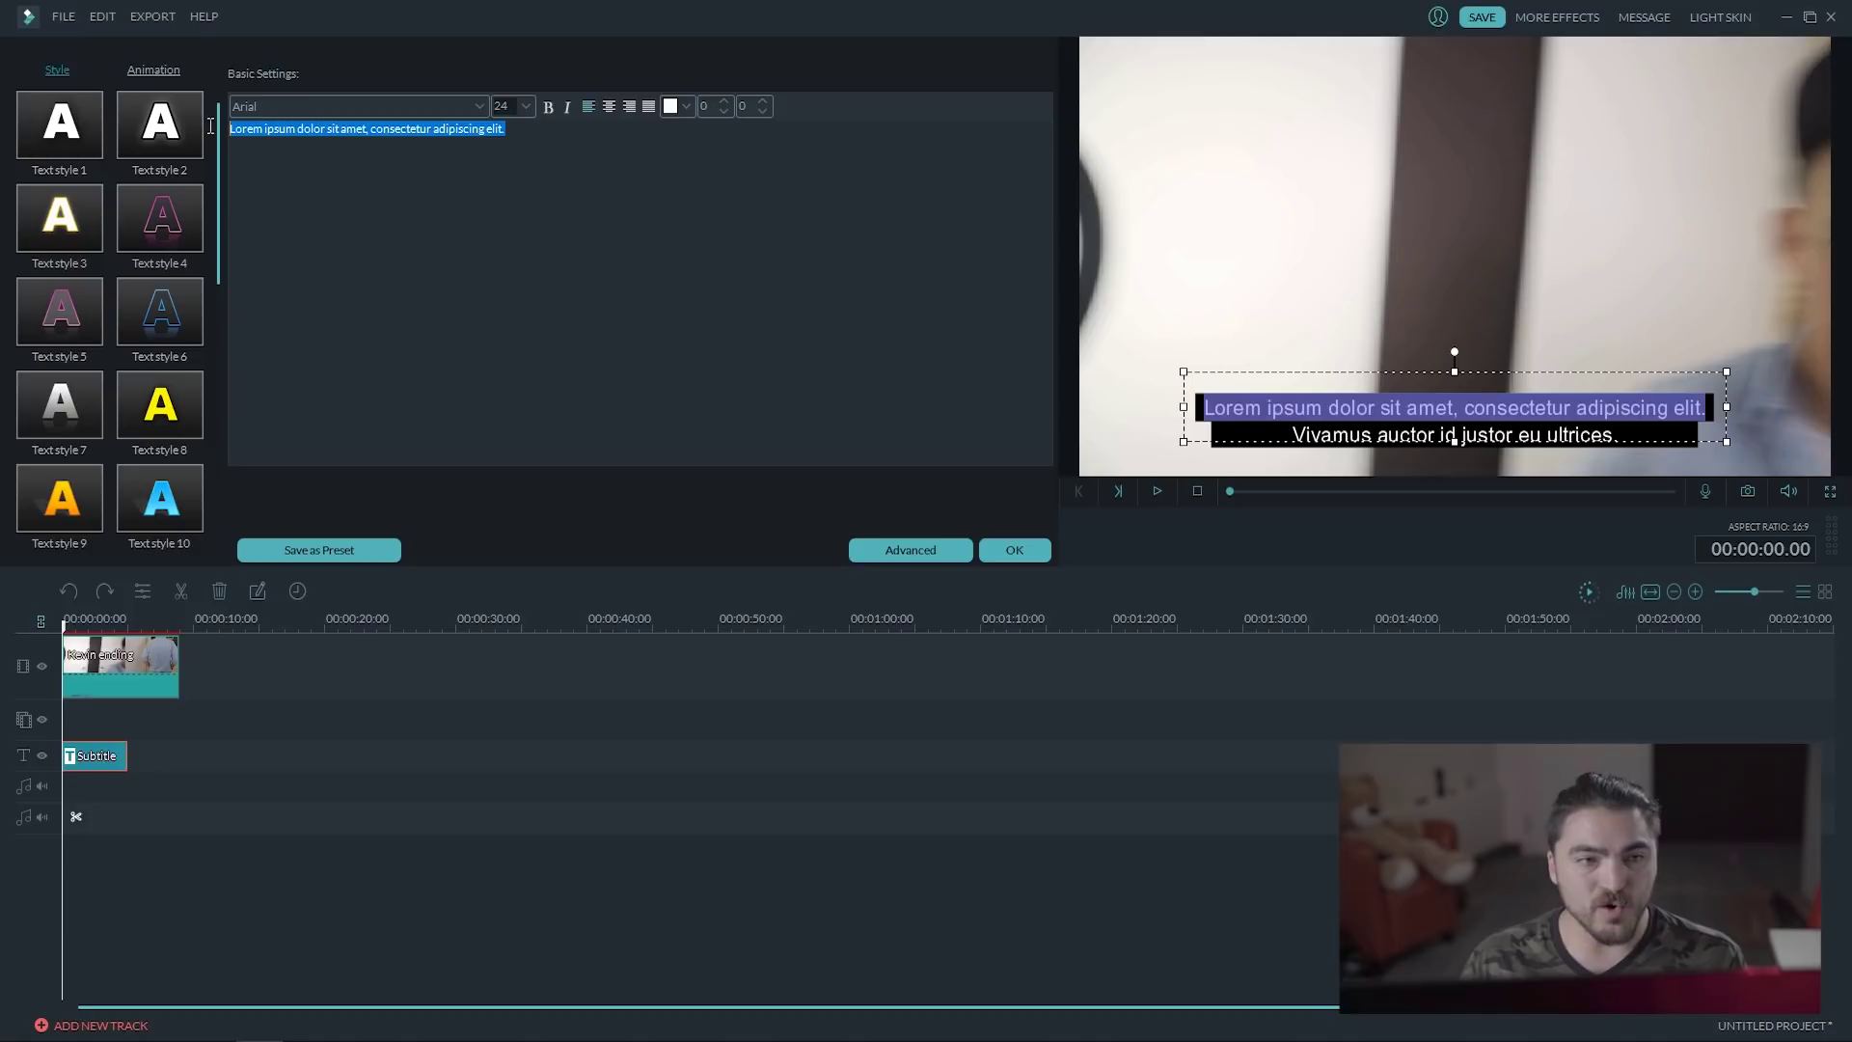
left_click(1813, 19)
left_click(1473, 489)
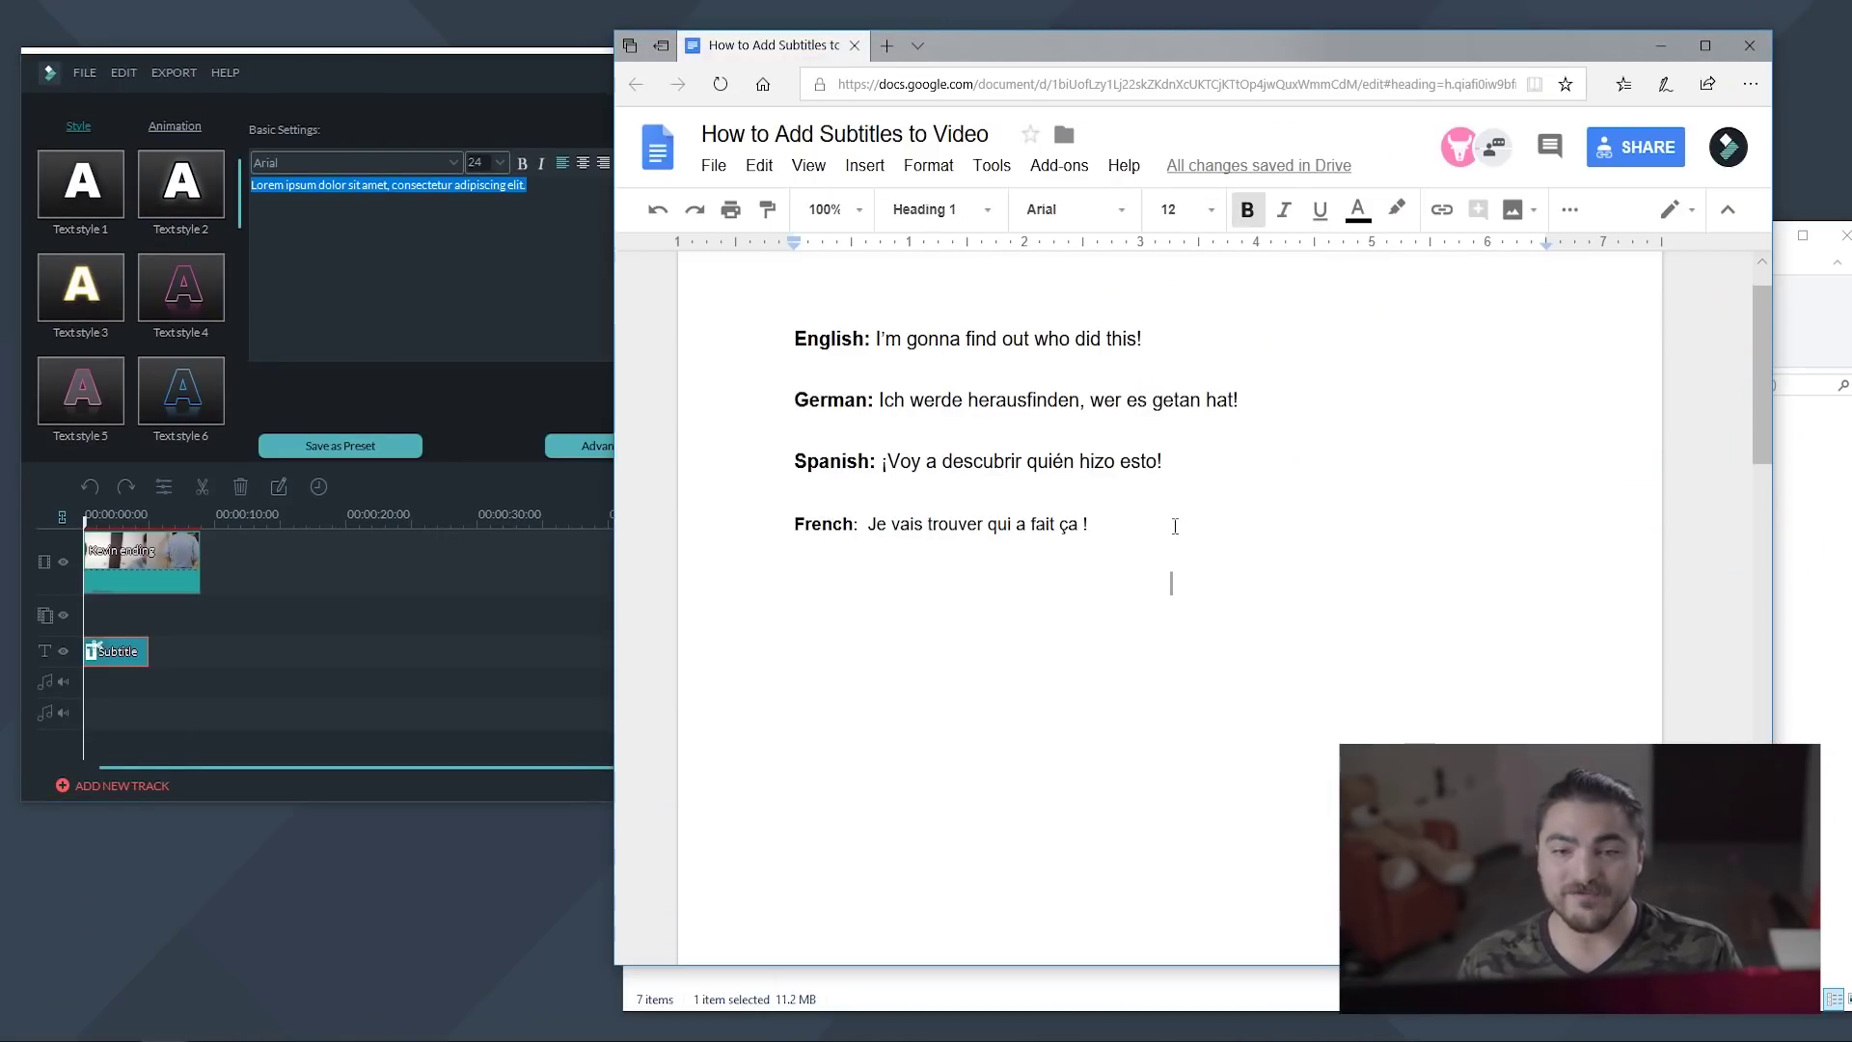
Select the French line 'Je vais trouver qui a fait ça !' in Google Docs and return to Filmora.
double_click(1165, 534)
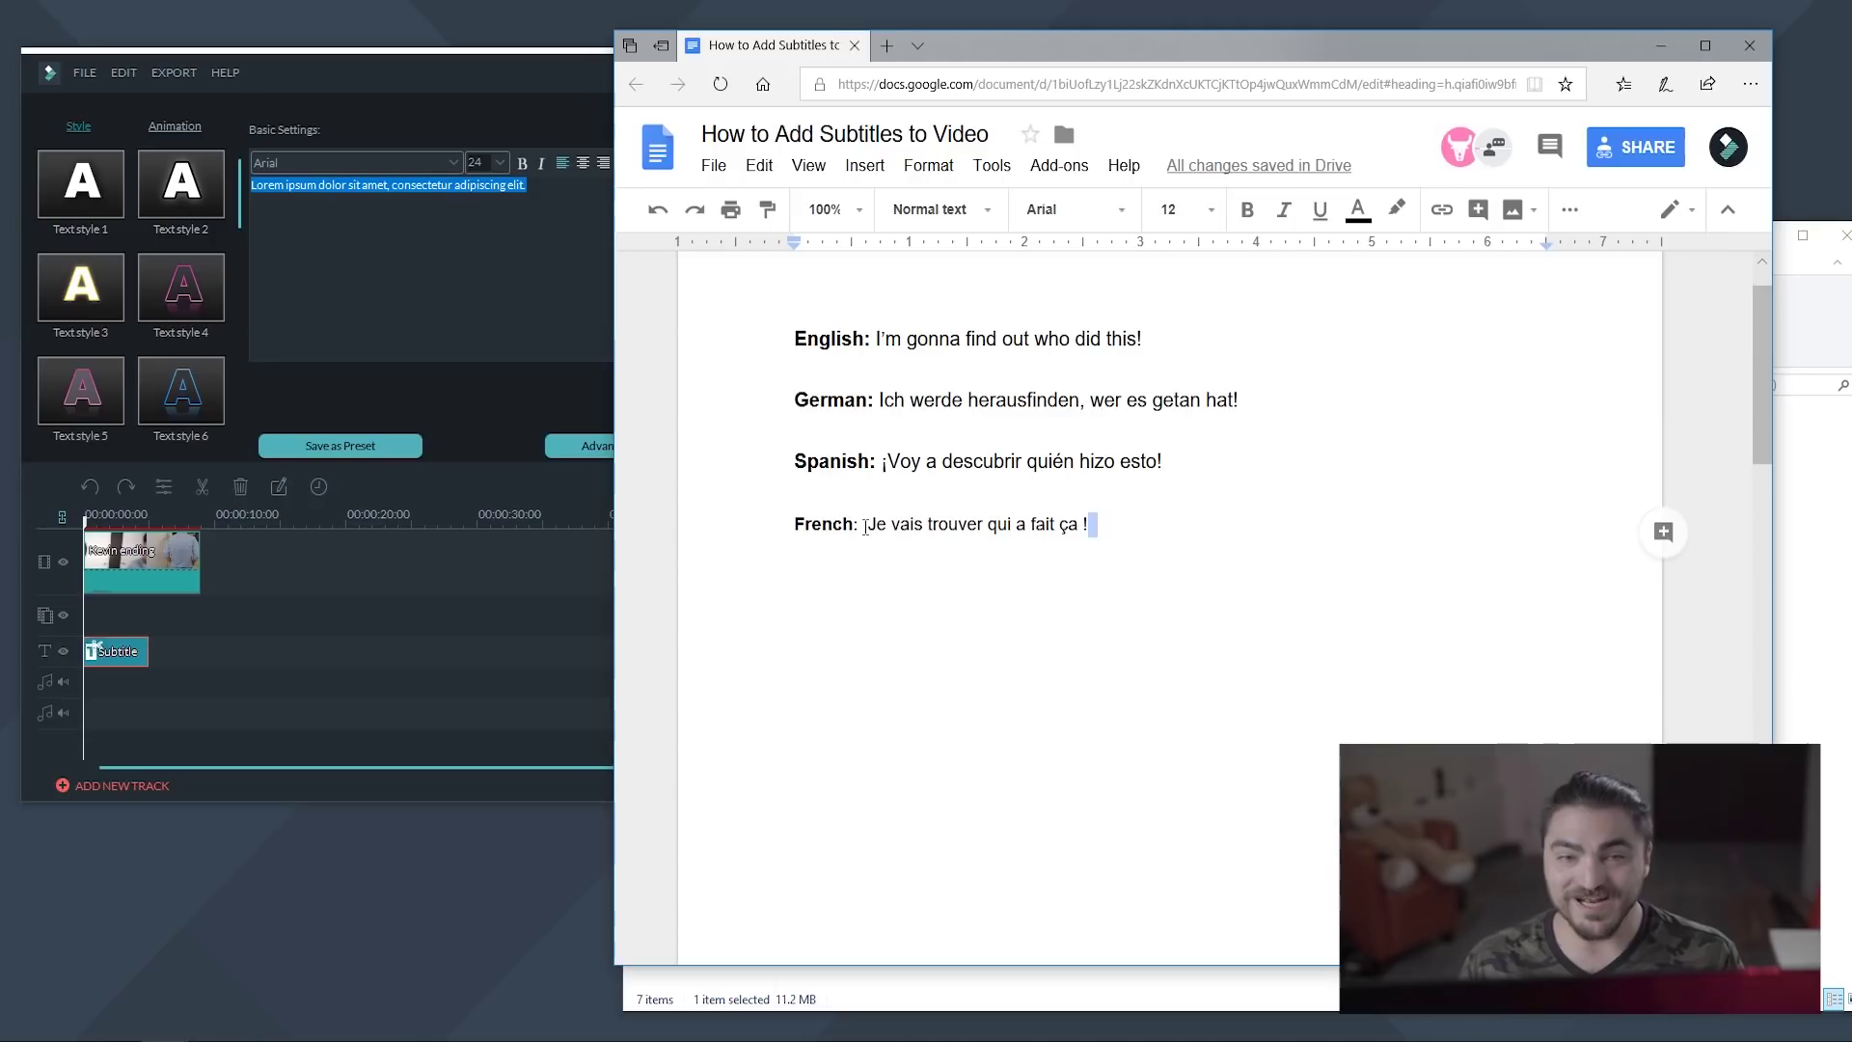
left_click_drag(865, 527, 1139, 523)
key("ctrl+c")
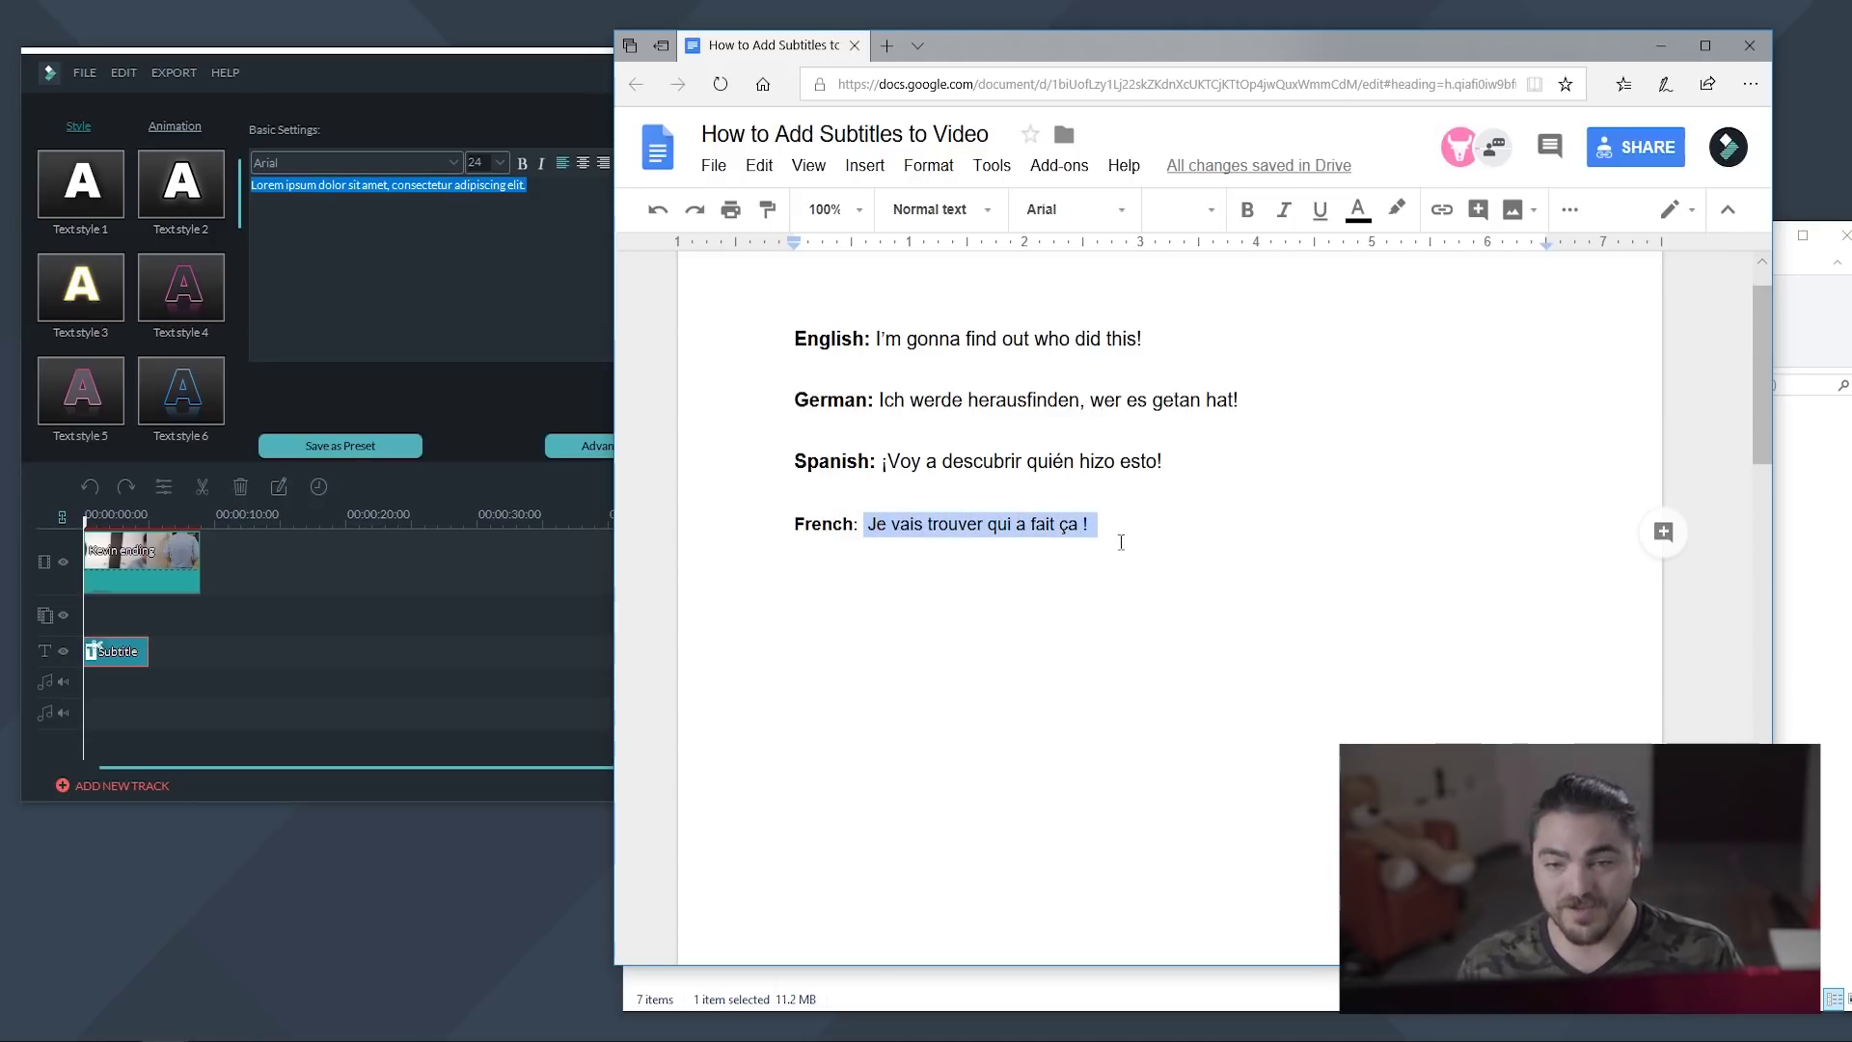
left_click(579, 290)
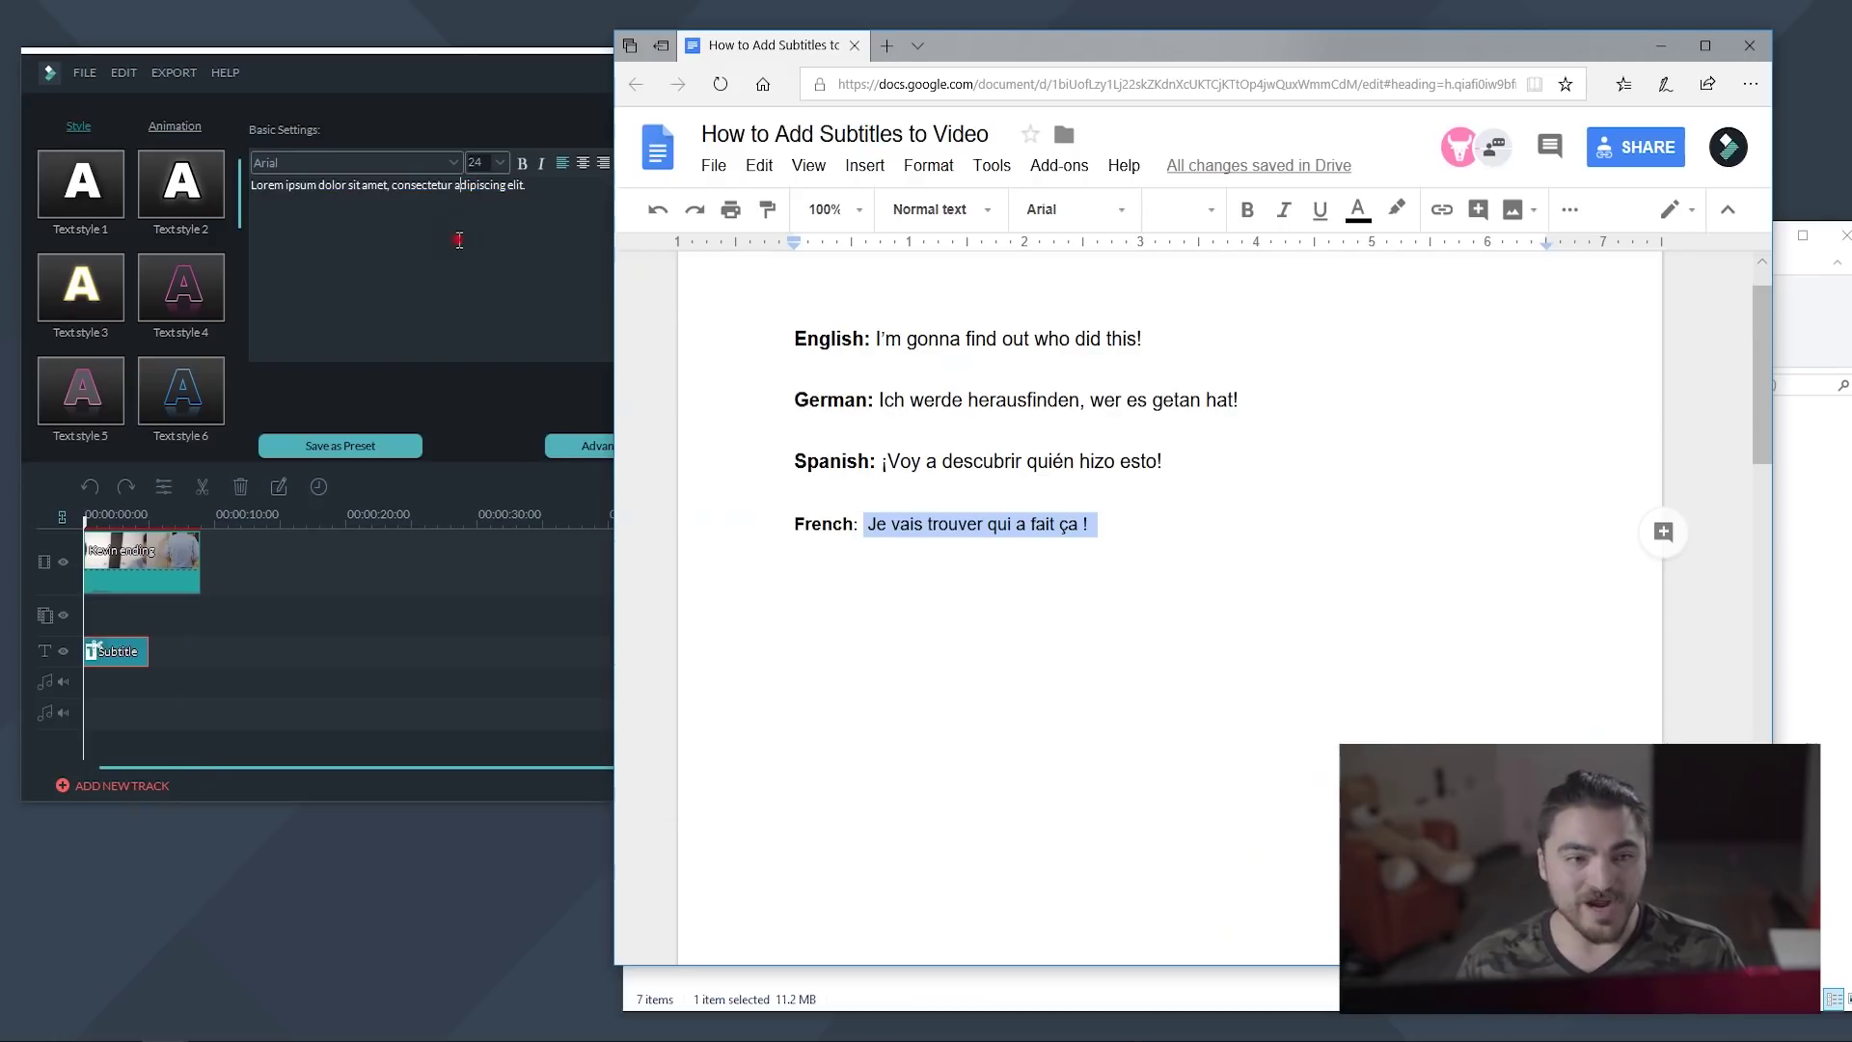
Paste the French sentence over the first subtitle line and open Advanced Text Edit, maximized.
key("ctrl+v")
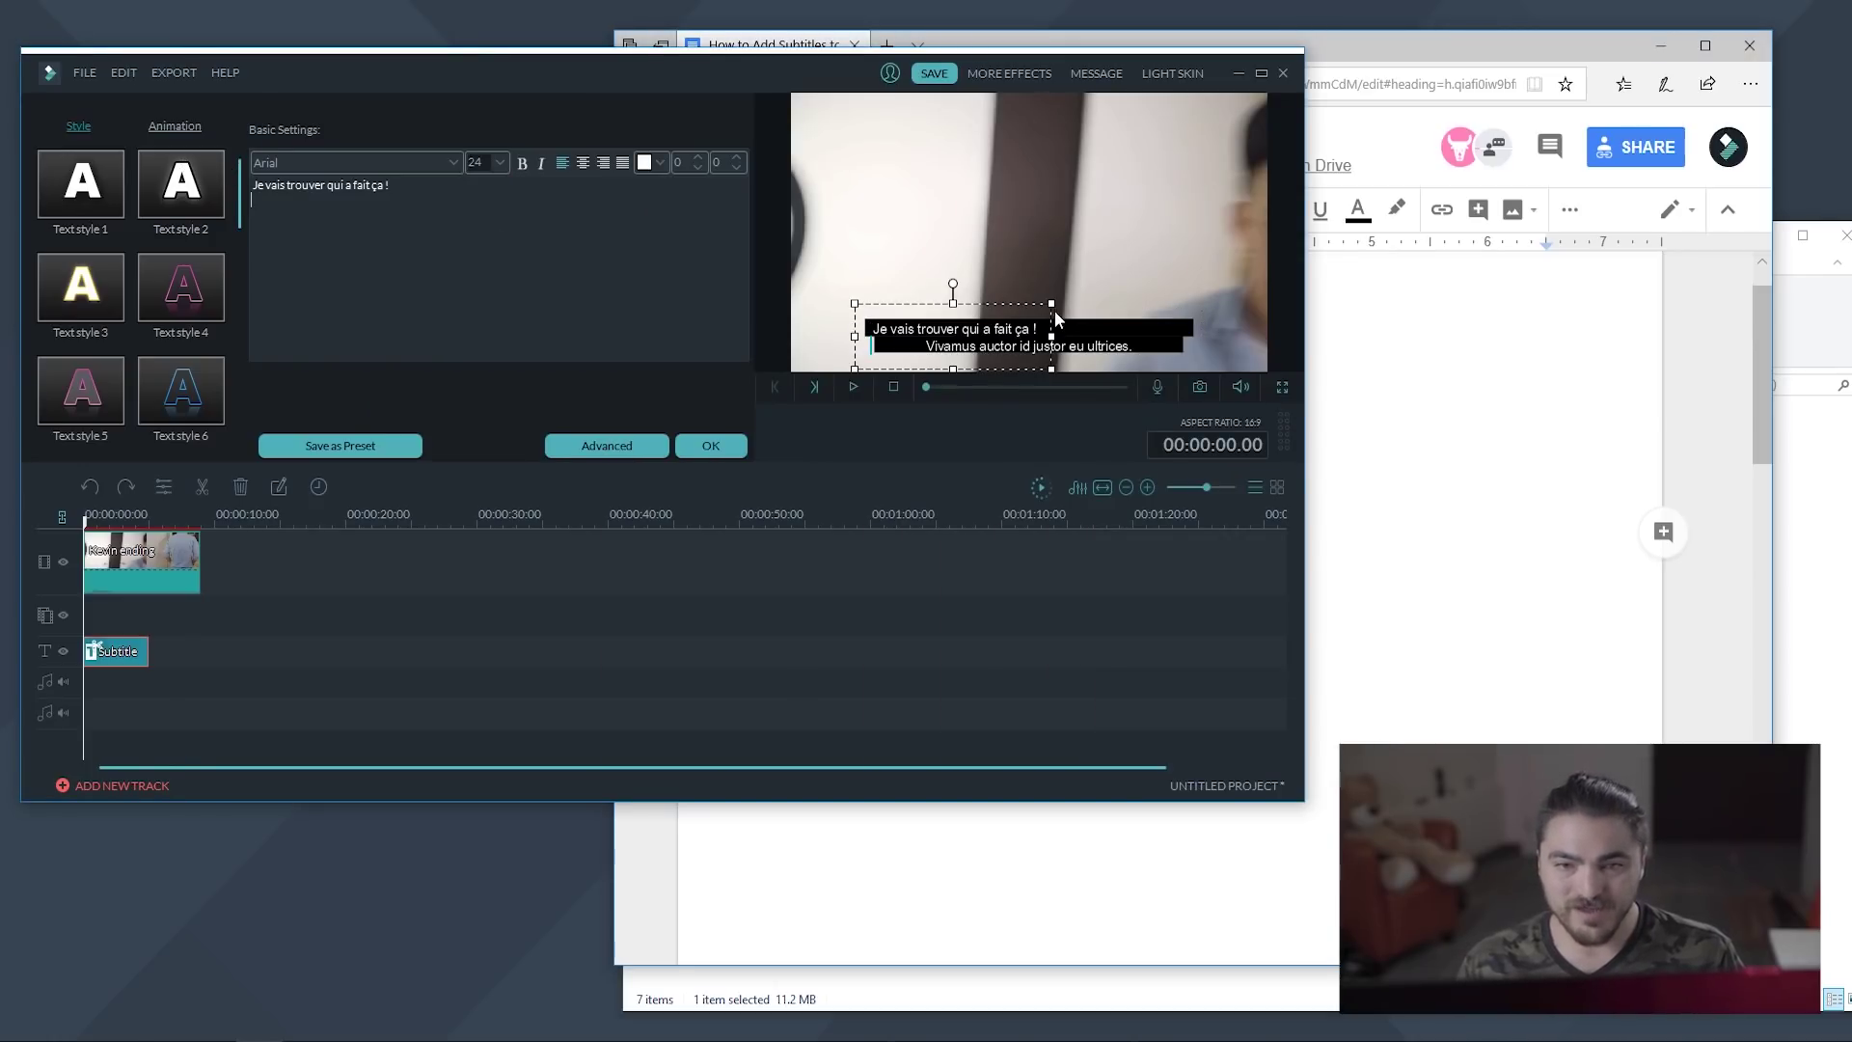
left_click(1115, 344)
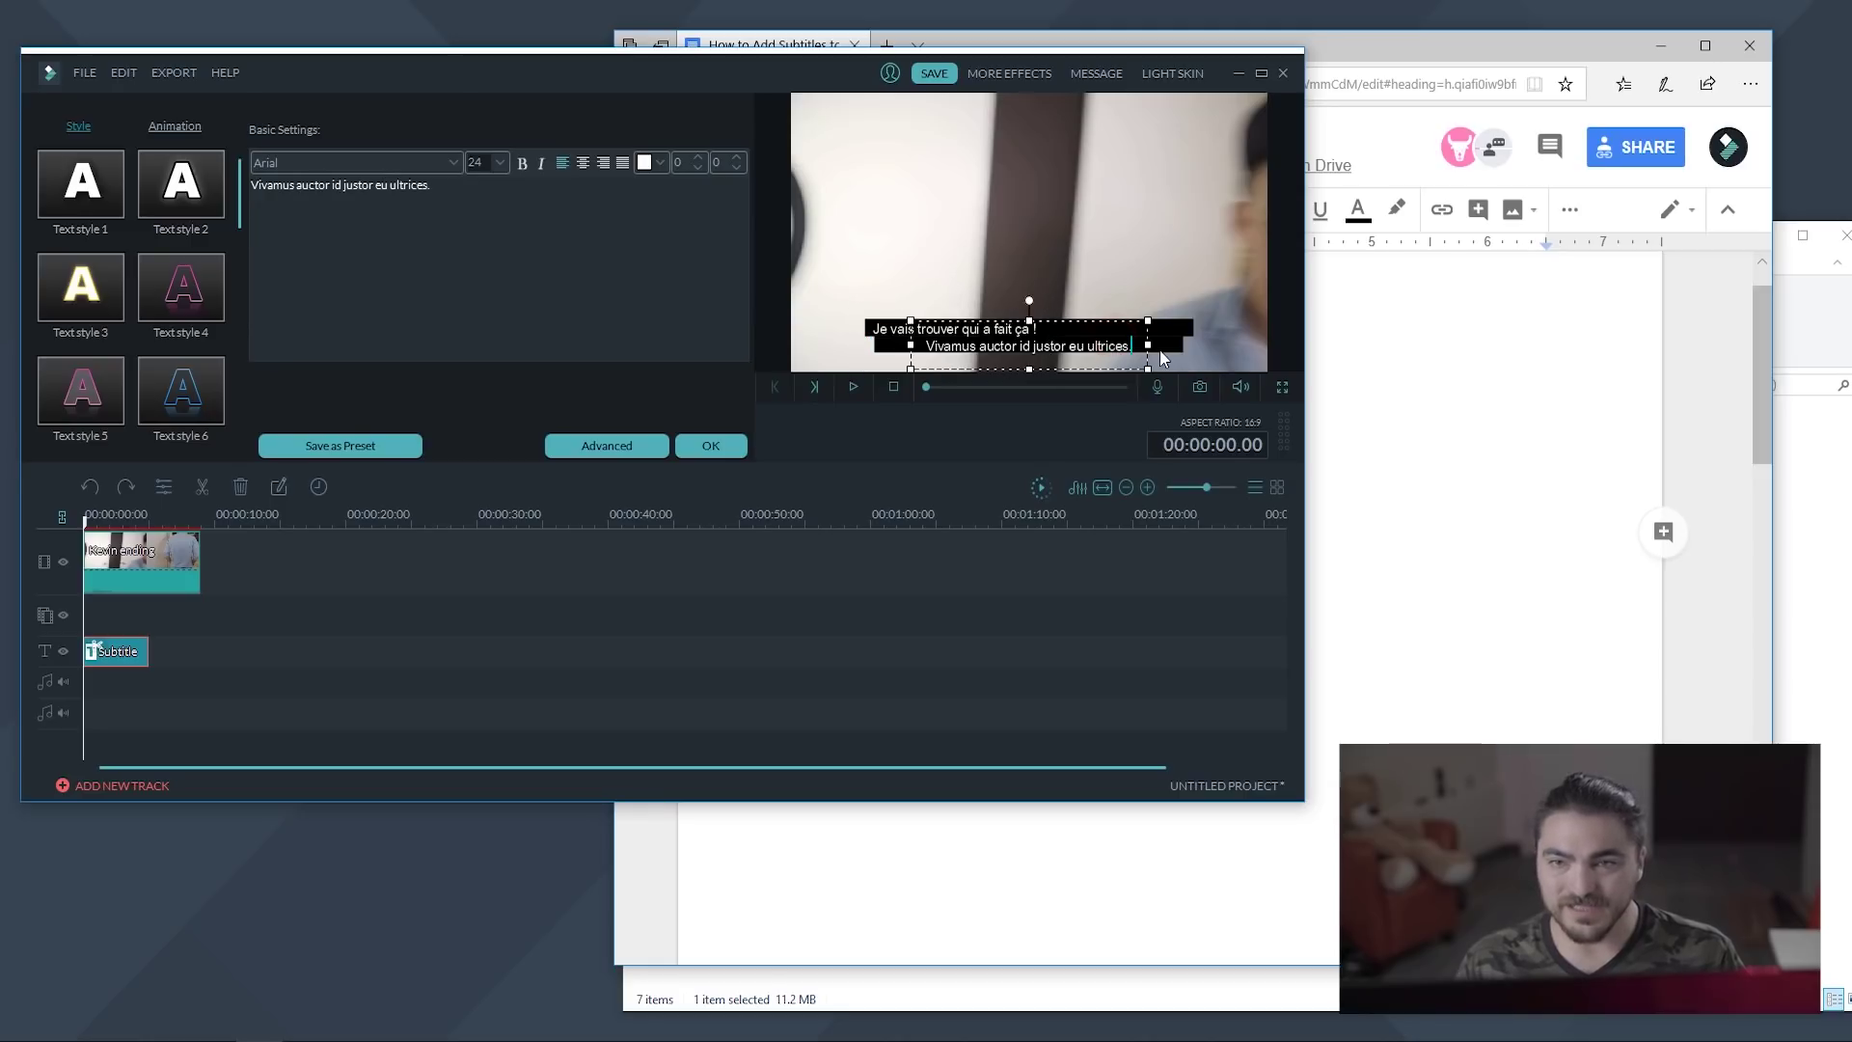
left_click(1261, 77)
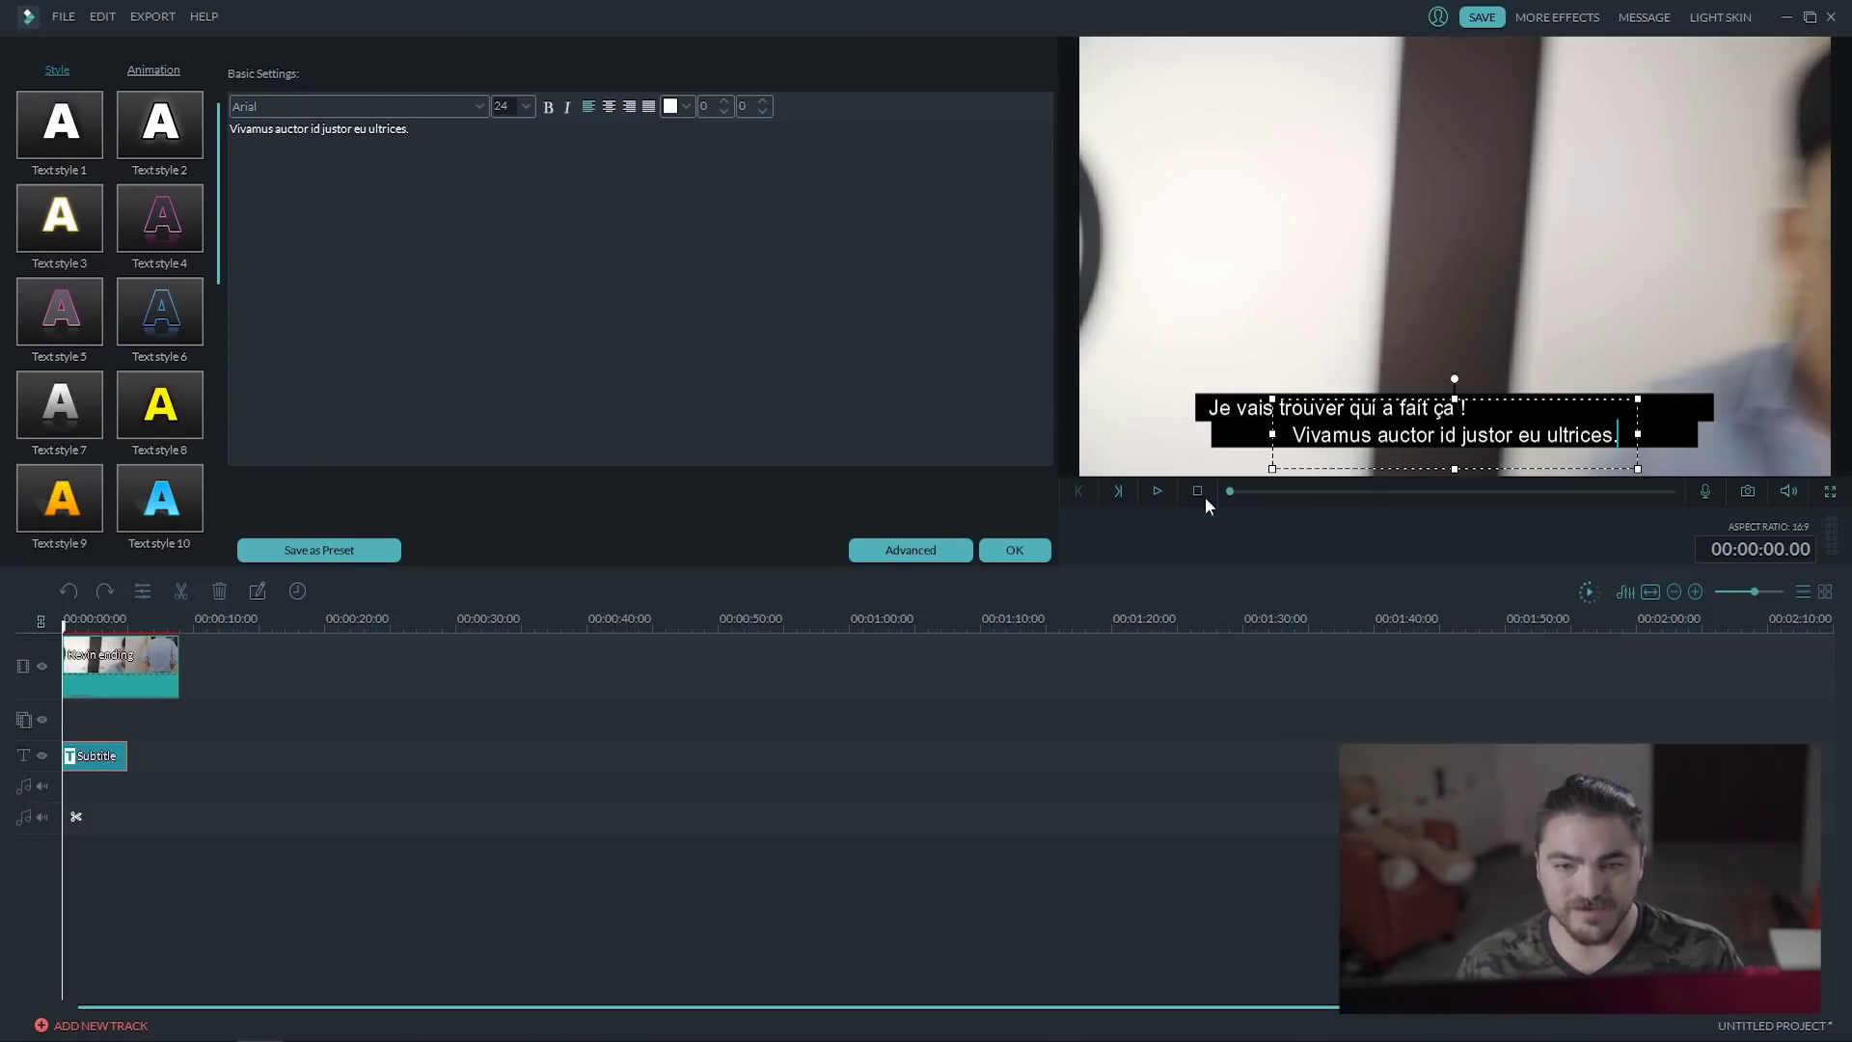
left_click(911, 550)
Delete the Vivamus auctor placeholder line and its black box, then apply the edits.
left_click(885, 554)
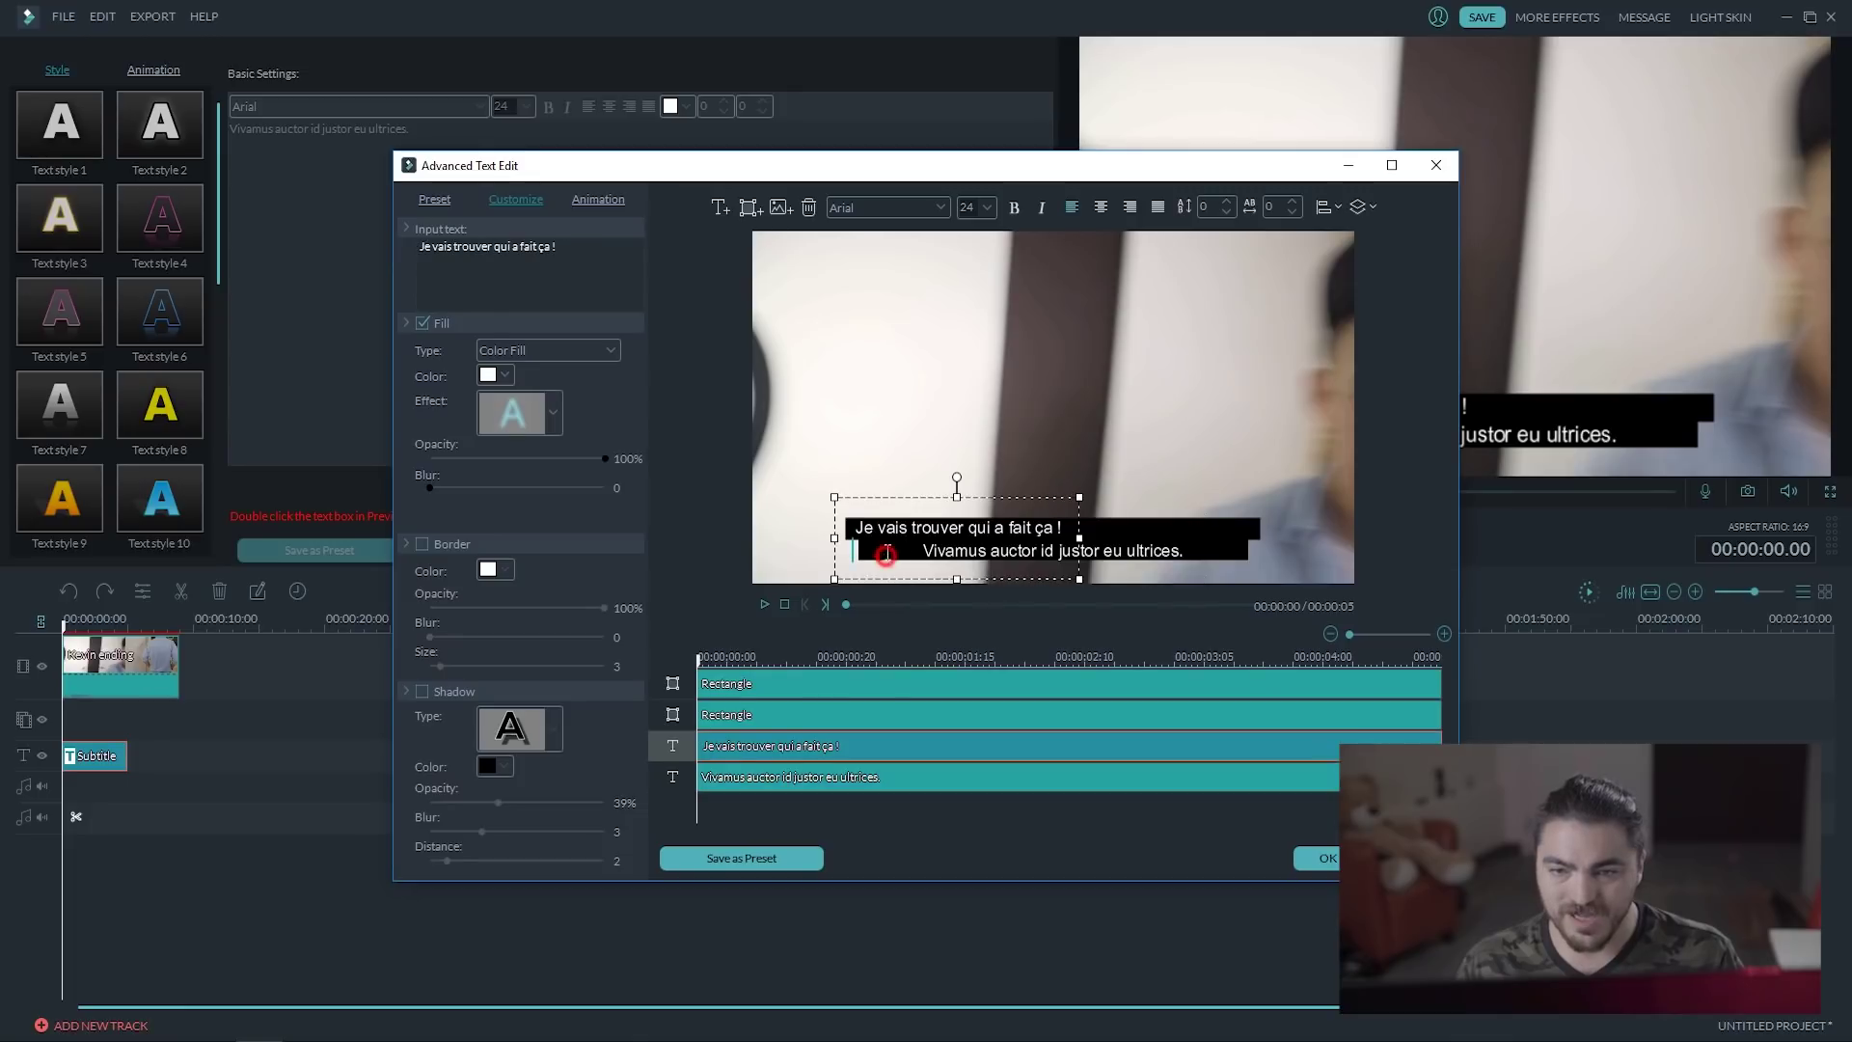
left_click(1172, 554)
left_click(1240, 555)
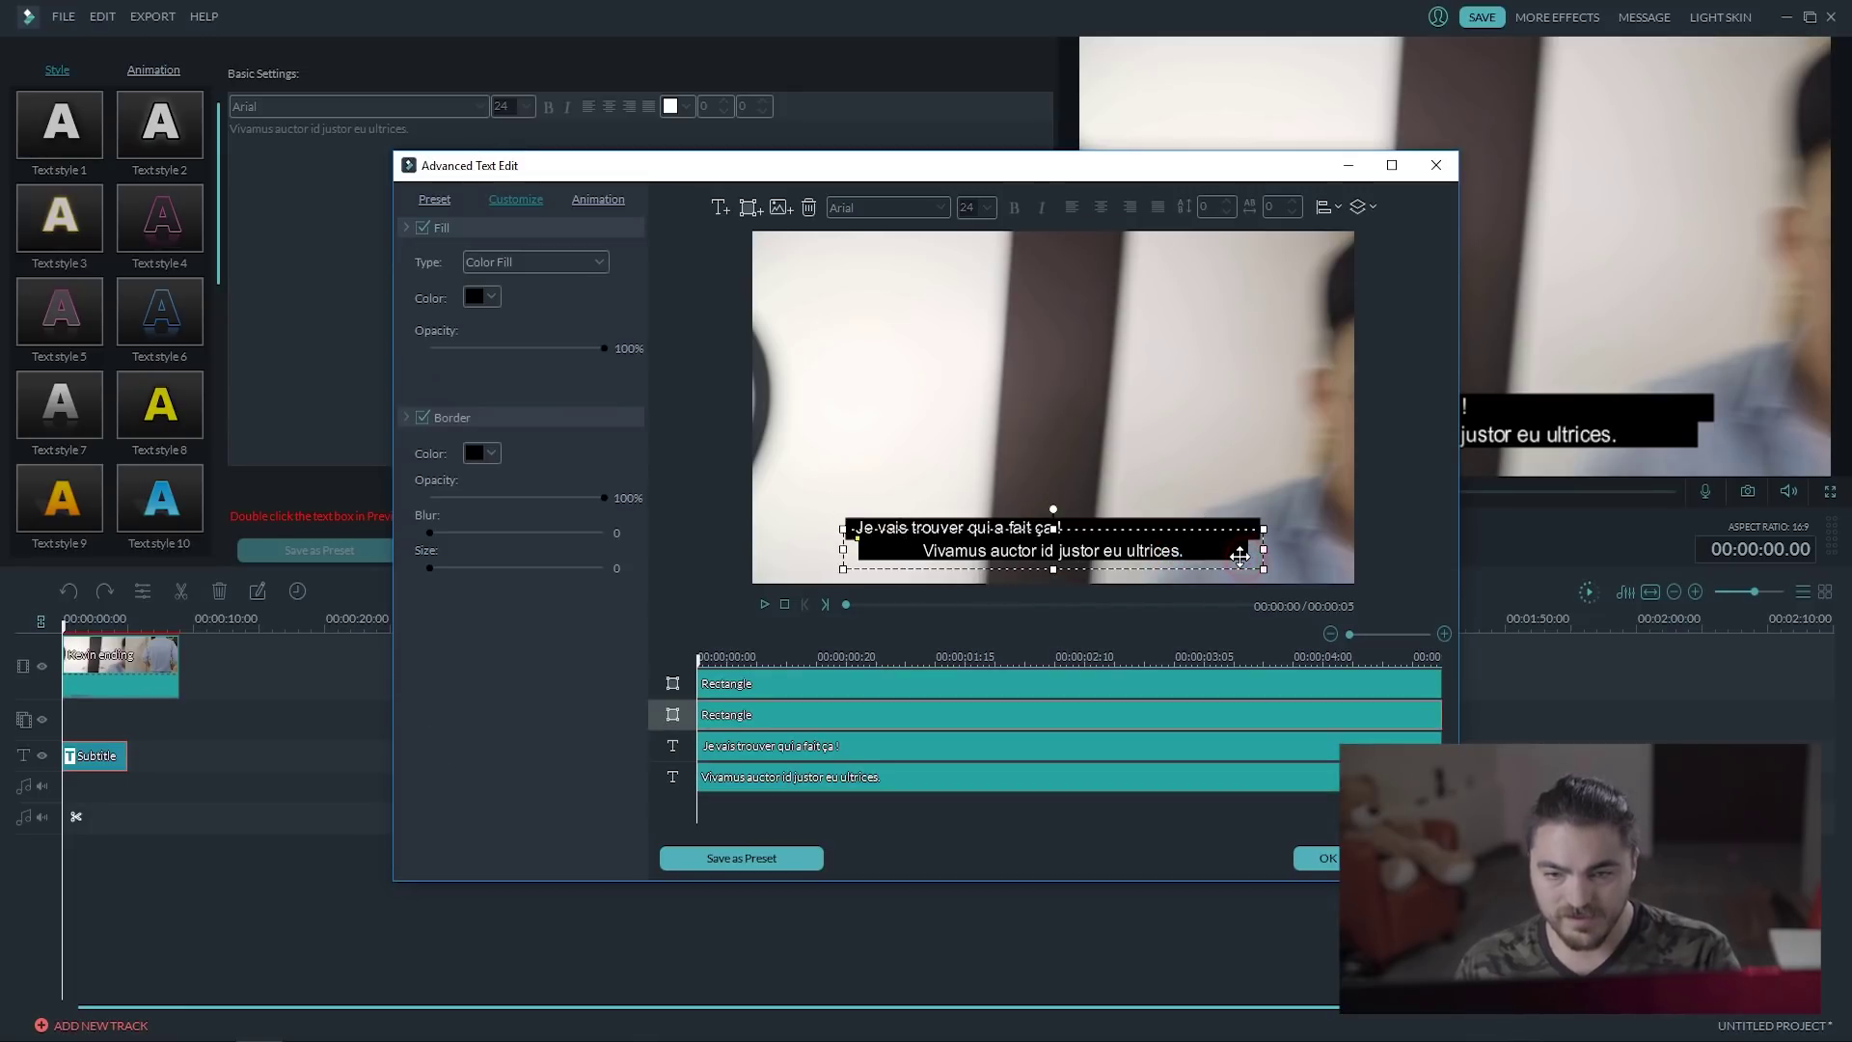
key("Delete")
left_click(1172, 553)
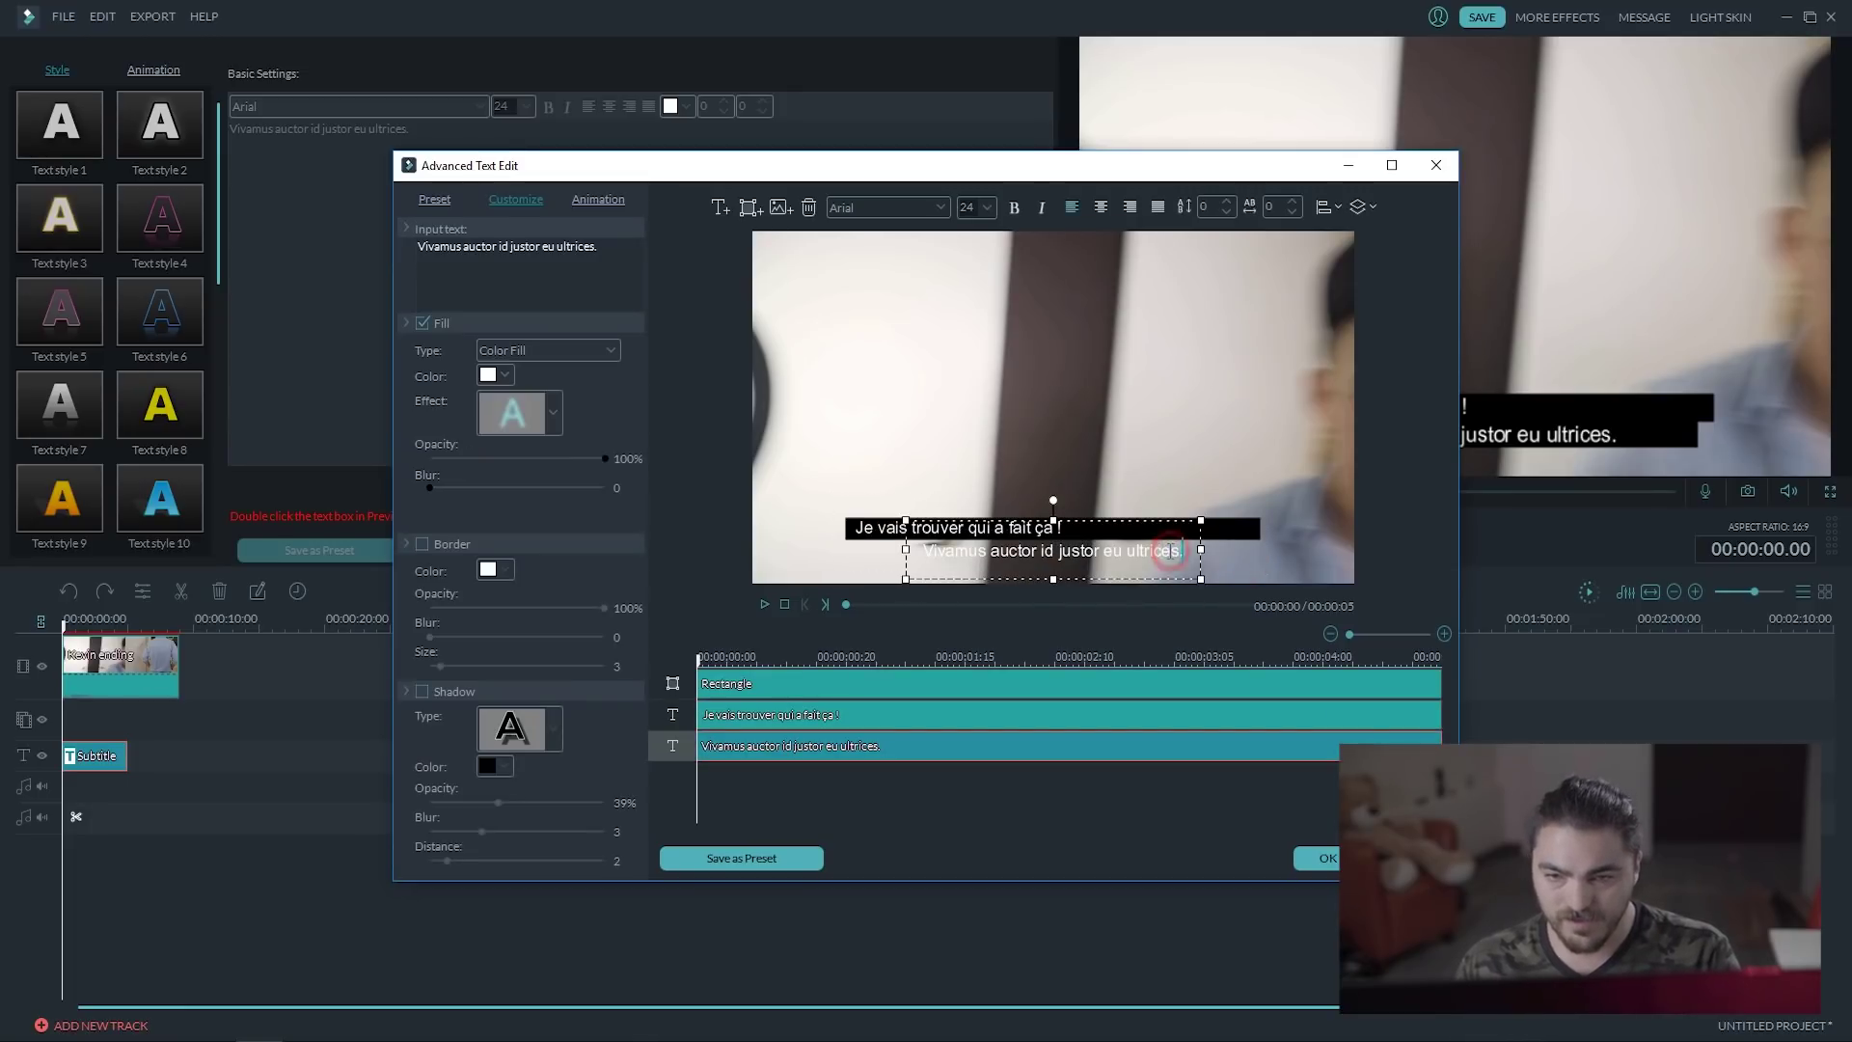
key("BackSpace")
key("BackSpace")
key("BackSpace")
key("BackSpace")
key("BackSpace")
key("BackSpace")
key("BackSpace")
key("BackSpace")
key("BackSpace")
key("BackSpace")
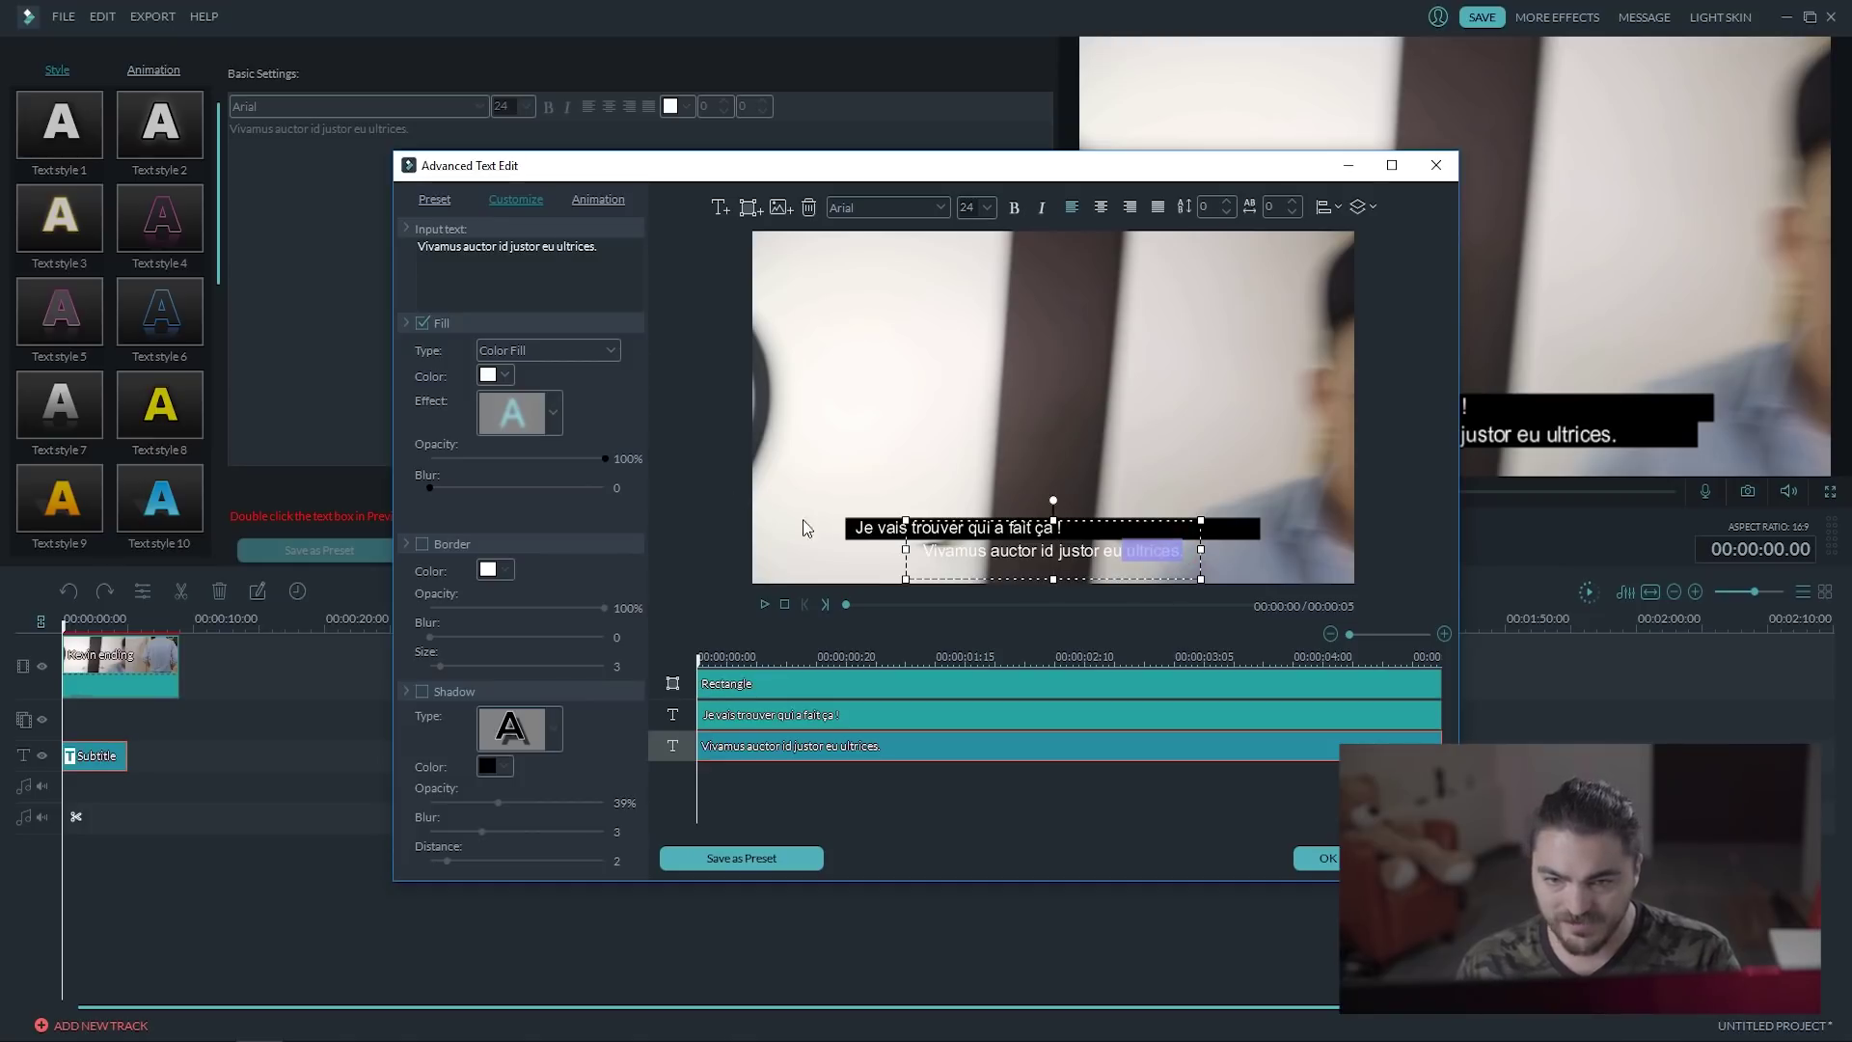
key("BackSpace")
key("BackSpace")
key("BackSpace")
key("BackSpace")
key("BackSpace")
key("BackSpace")
key("BackSpace")
key("BackSpace")
key("BackSpace")
key("BackSpace")
key("BackSpace")
key("BackSpace")
key("BackSpace")
key("BackSpace")
key("BackSpace")
key("BackSpace")
key("BackSpace")
key("BackSpace")
key("BackSpace")
key("BackSpace")
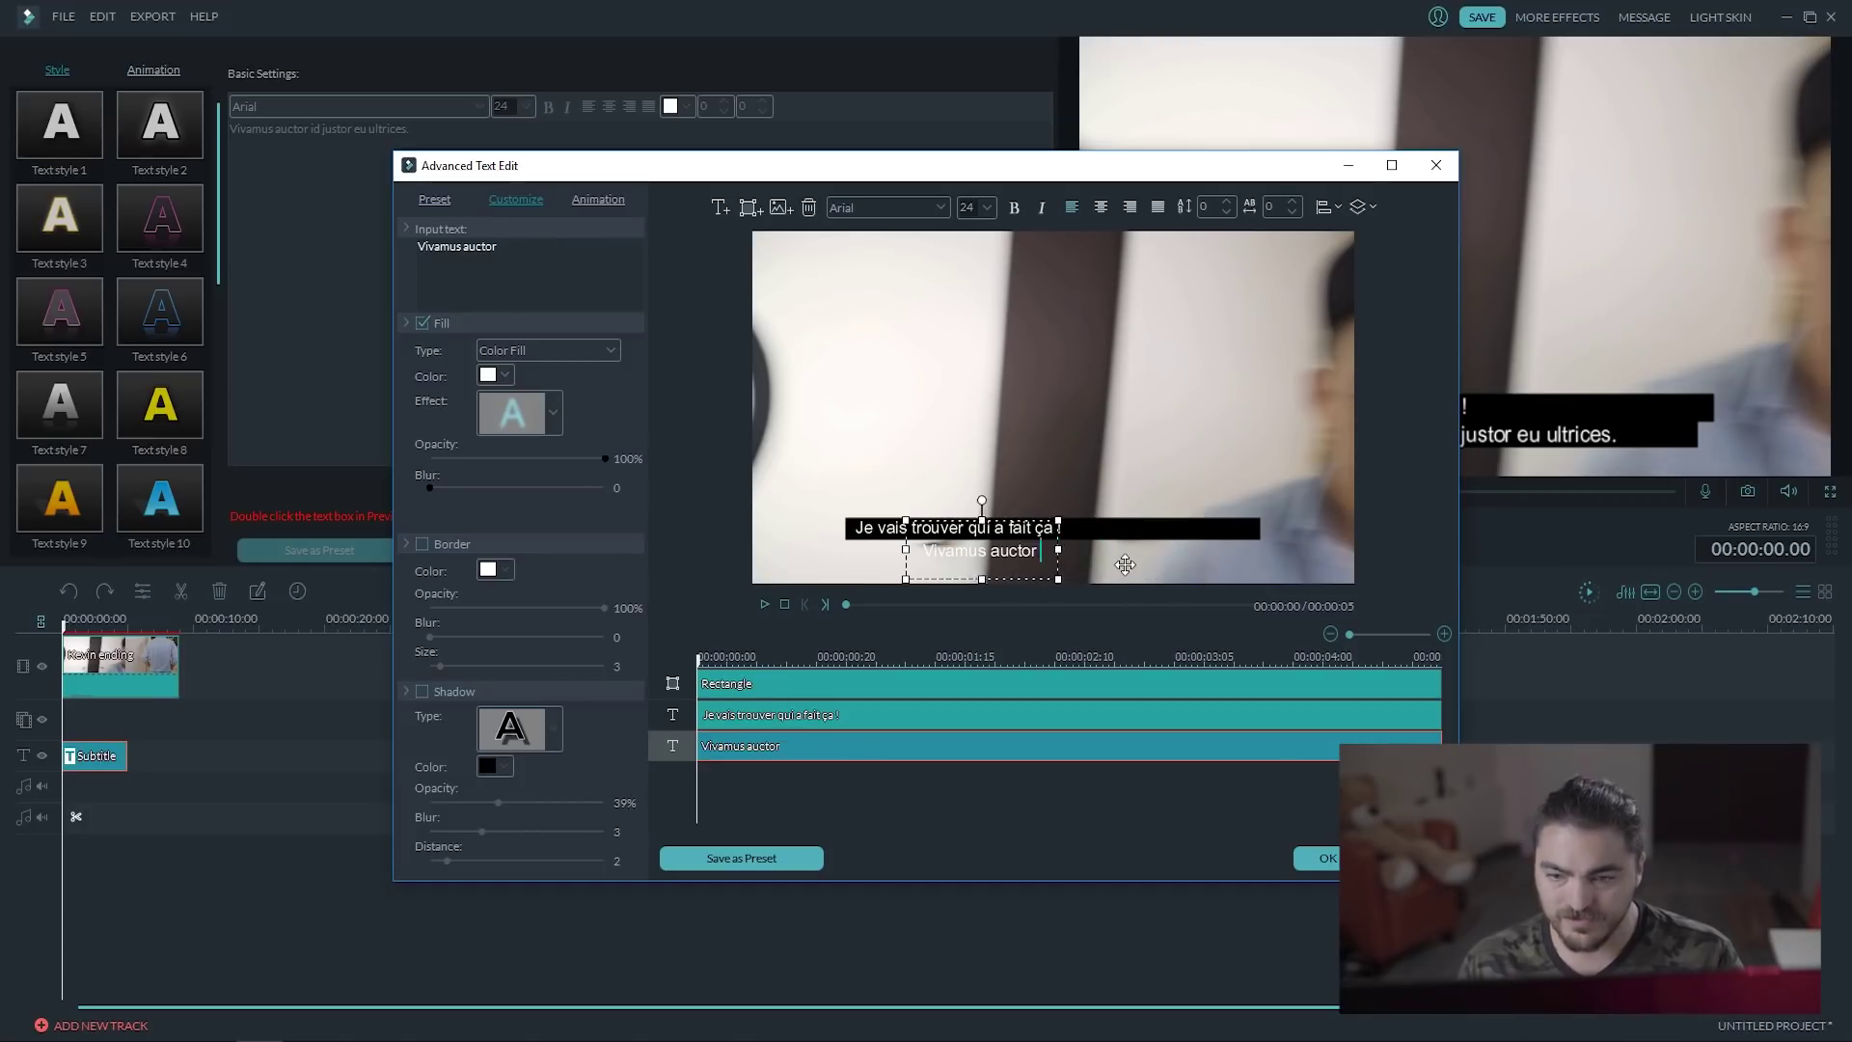
left_click(1346, 858)
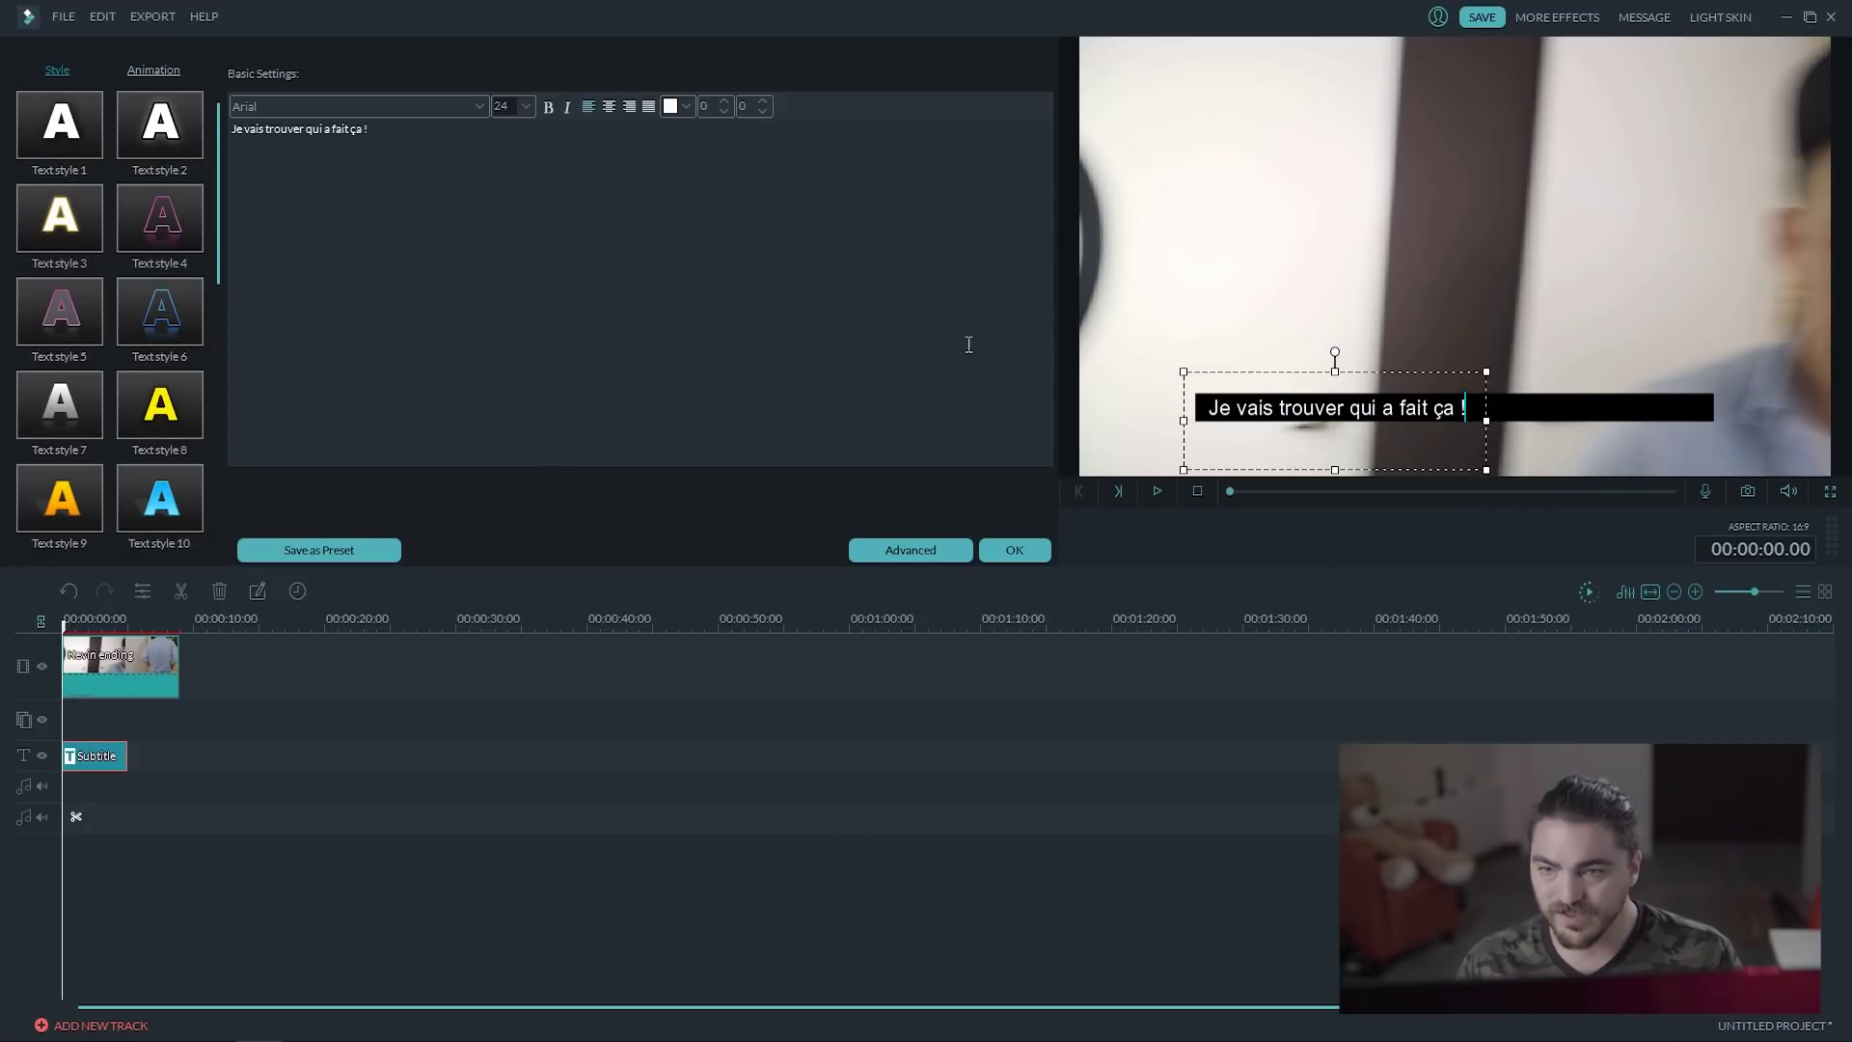
Centre the French subtitle horizontally and trim both sides of its black bar to the sentence.
left_click_drag(1435, 367, 1553, 365)
left_click(1257, 409)
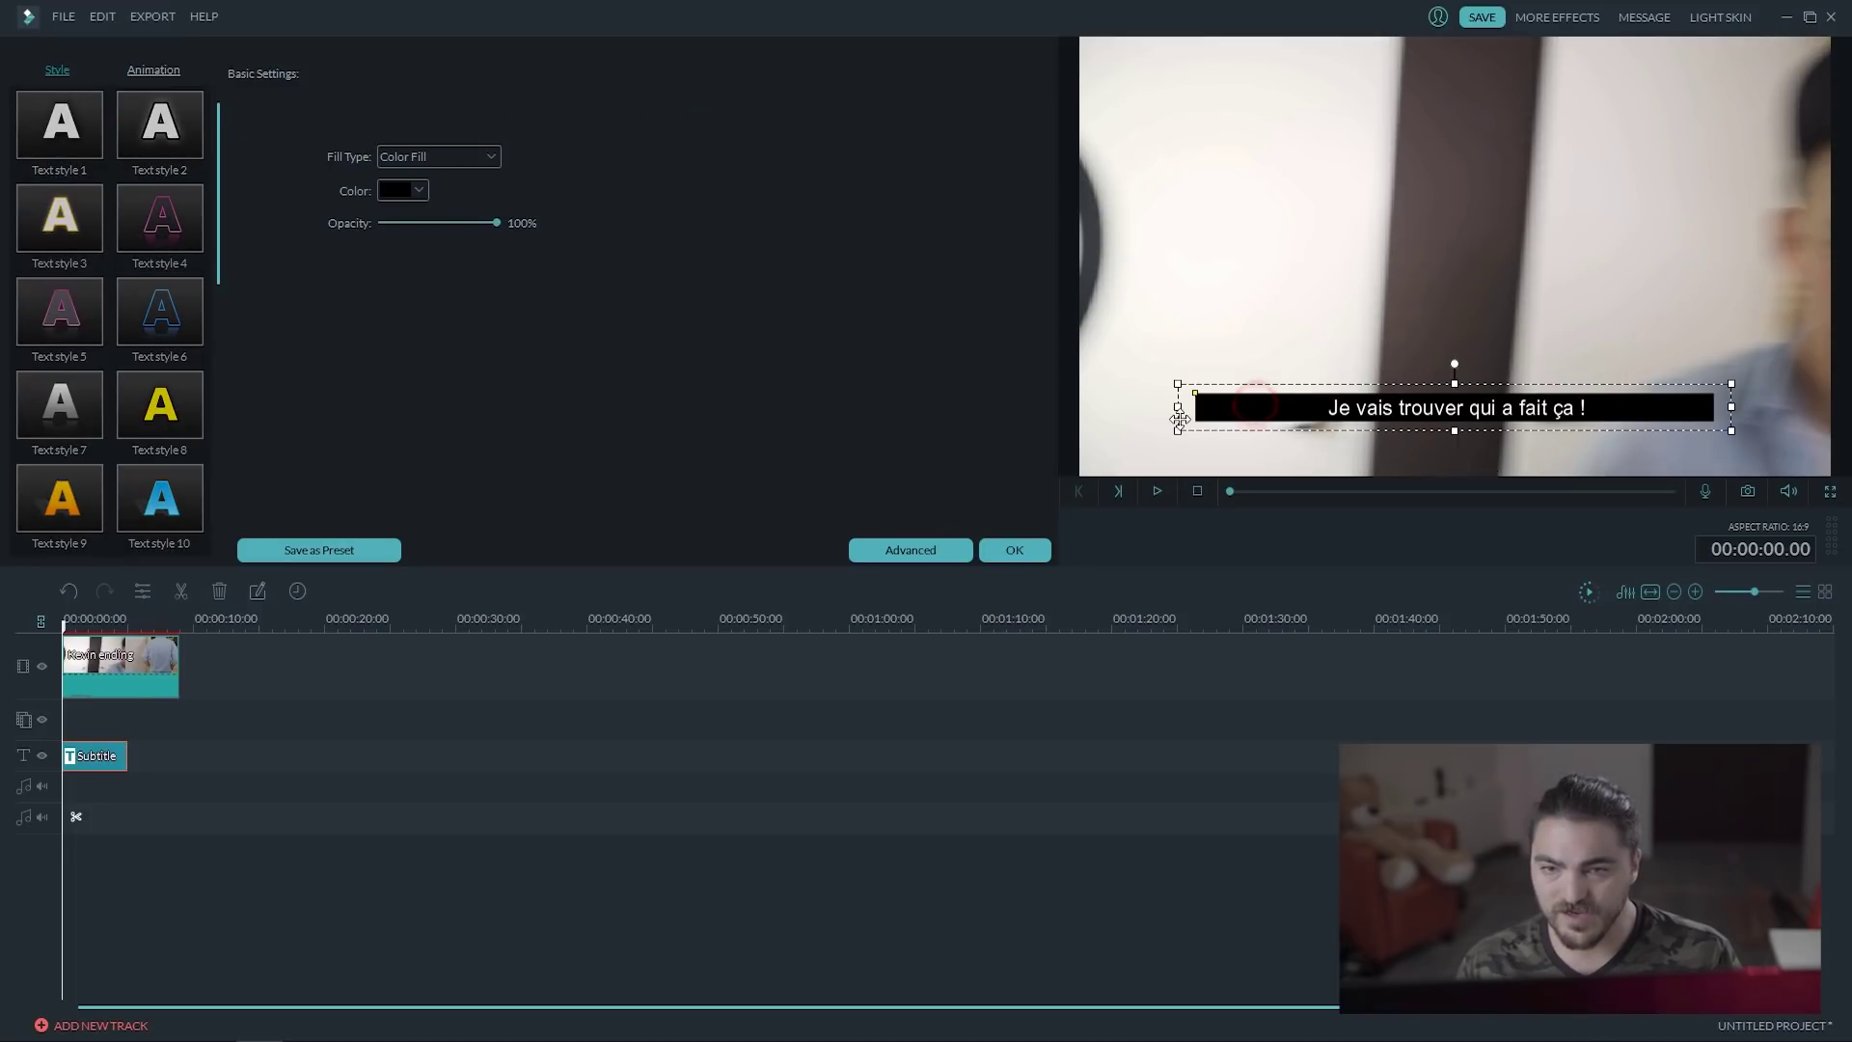
left_click_drag(1181, 408, 1302, 422)
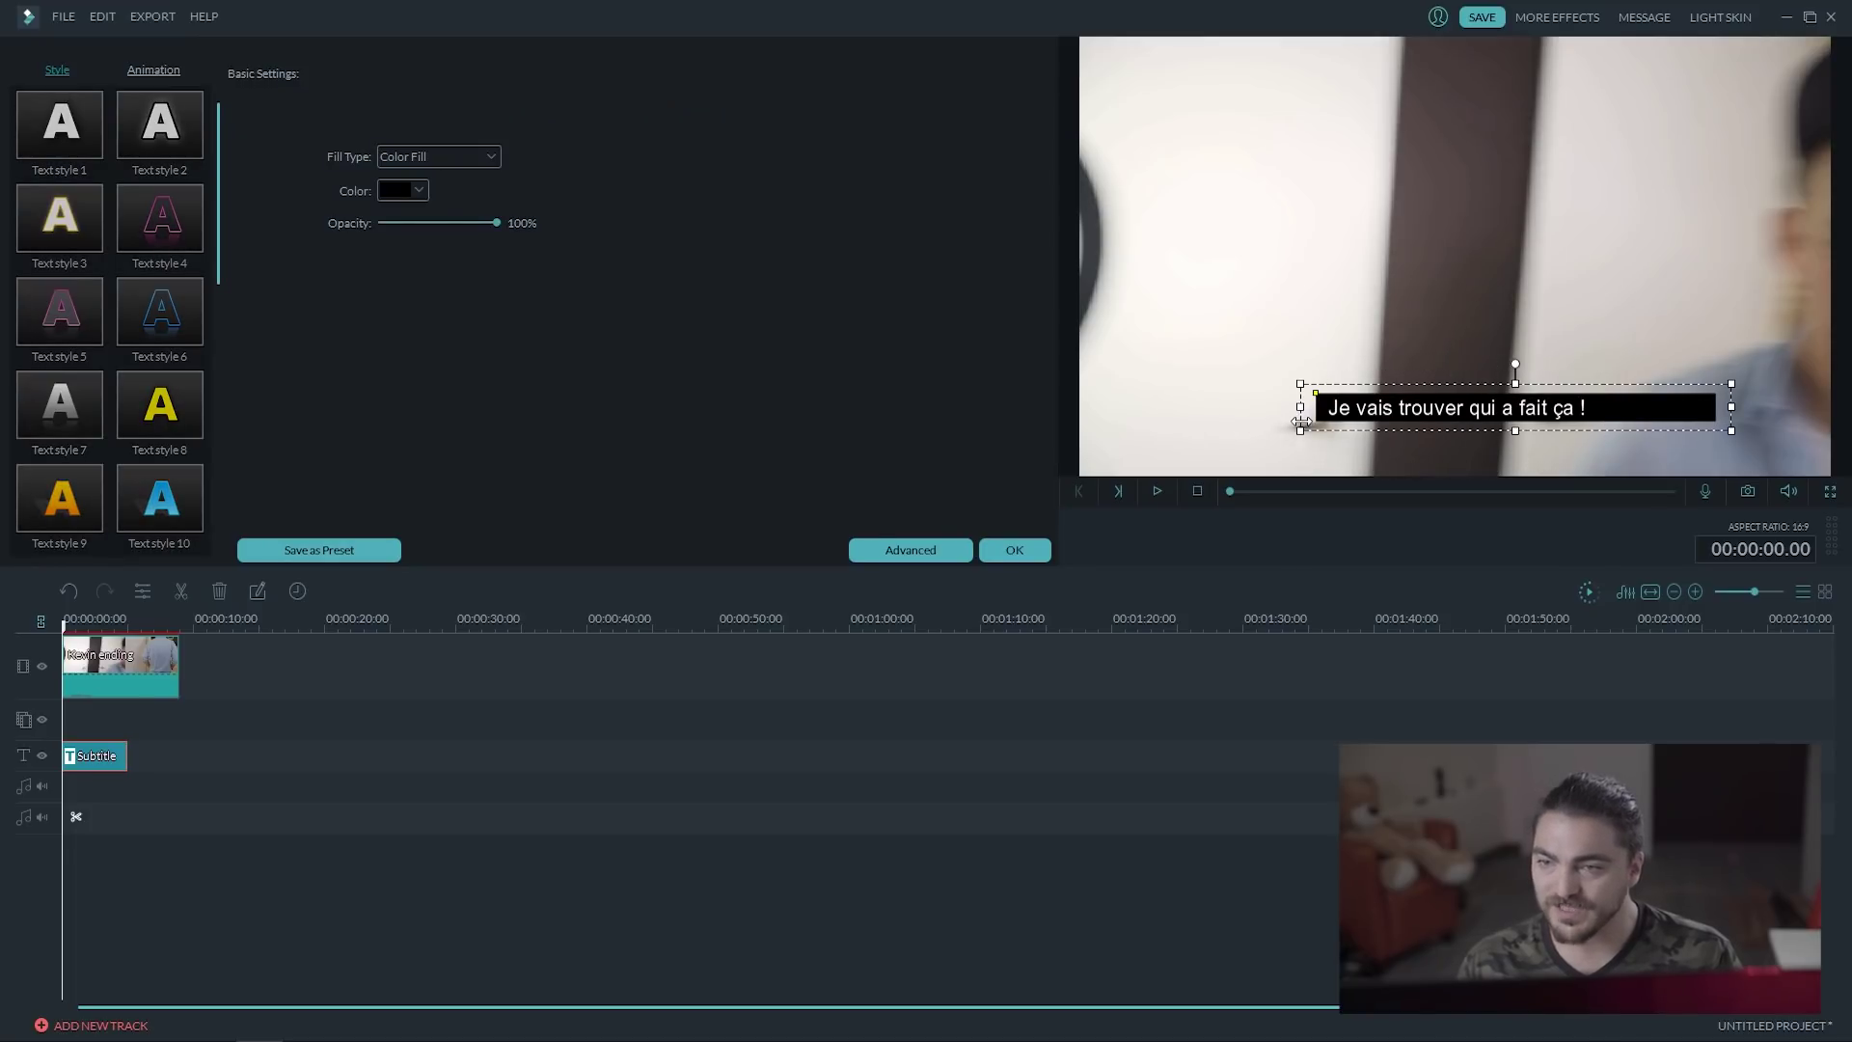
left_click_drag(1732, 410, 1611, 421)
Shift the subtitle clip to start about a second in and play back from the start to check timing.
left_click(1015, 550)
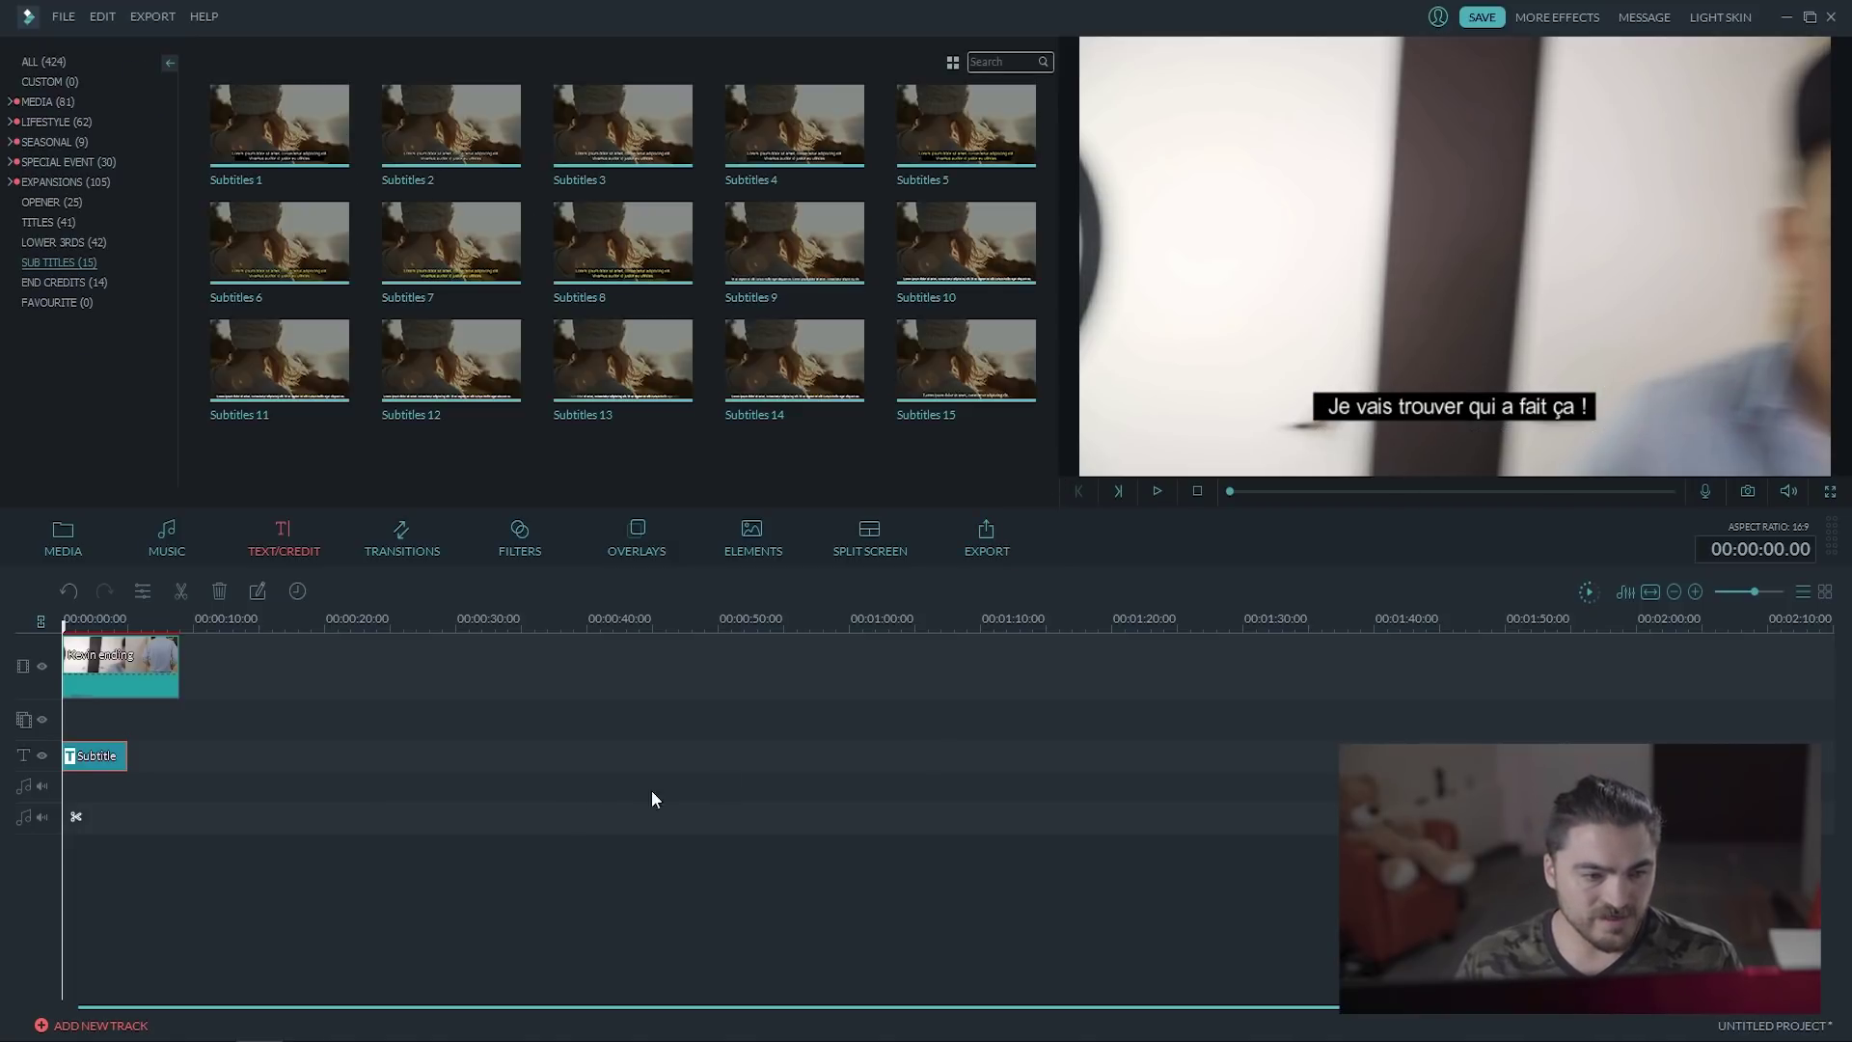
left_click_drag(103, 756, 121, 756)
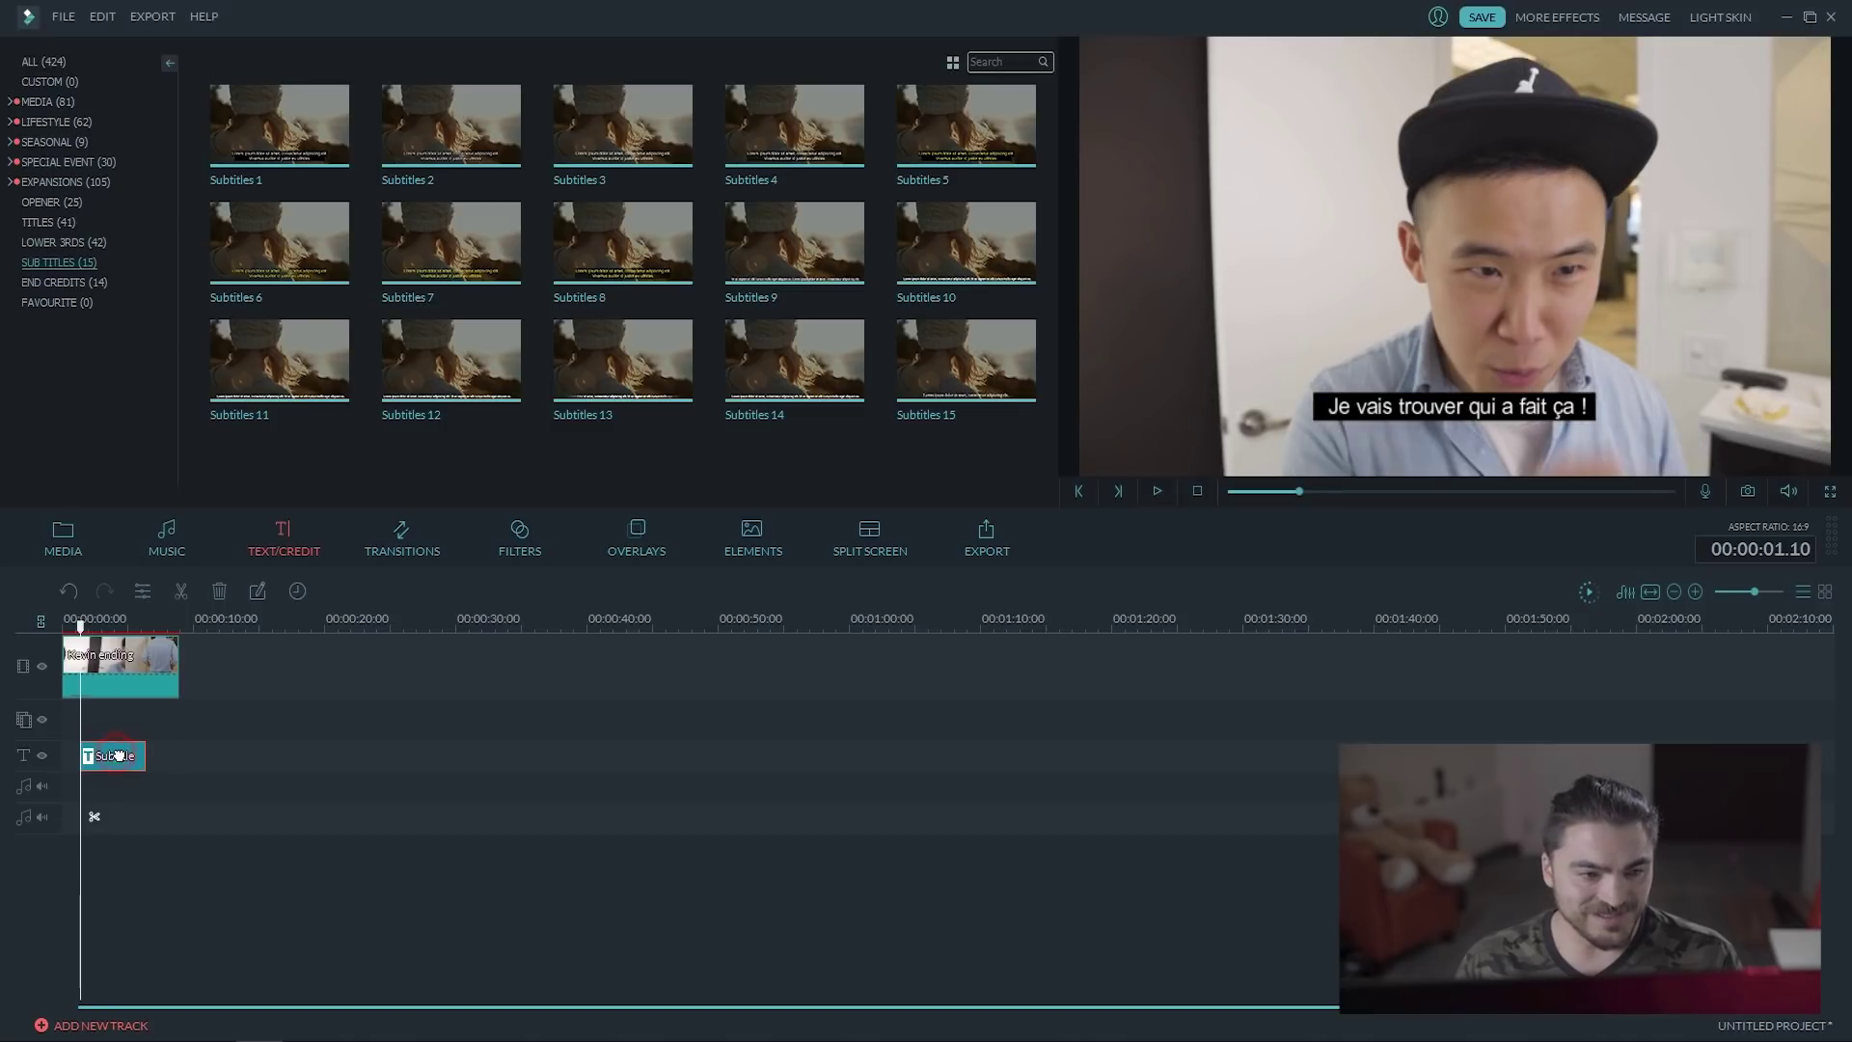
left_click_drag(82, 625, 26, 633)
key("space")
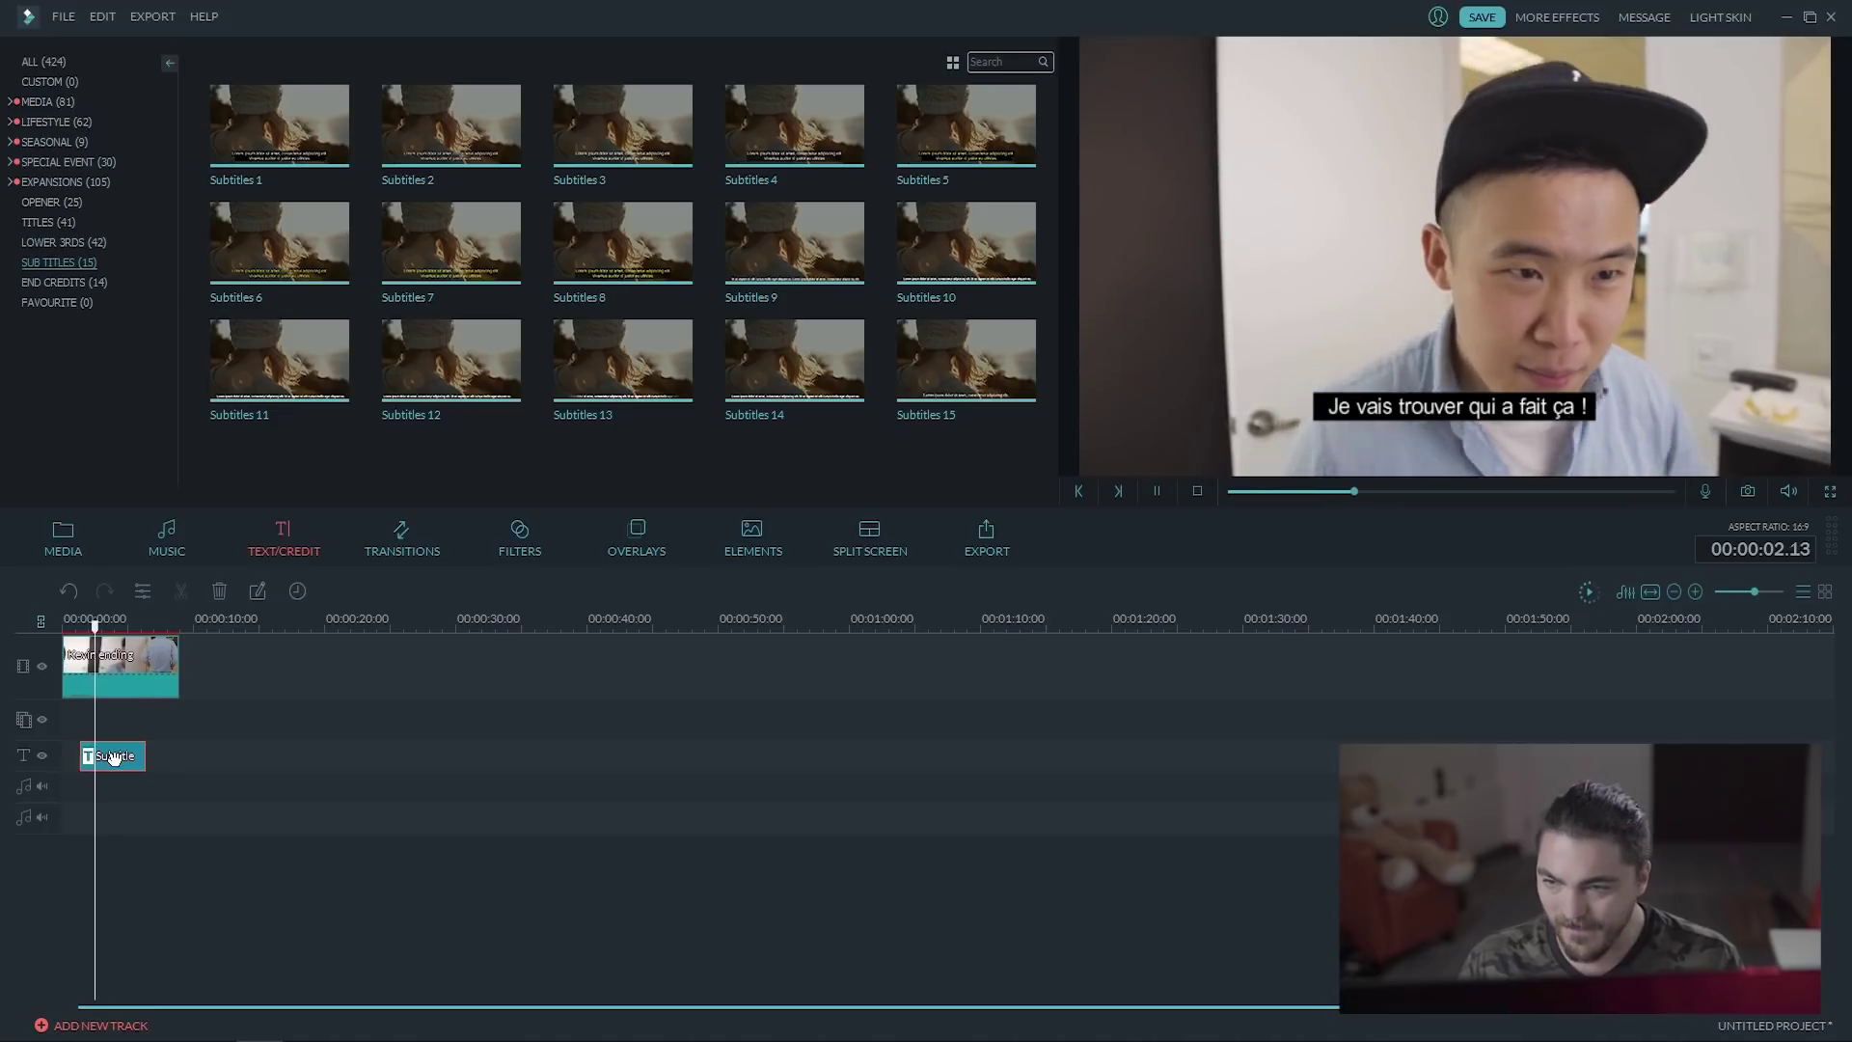
key("space")
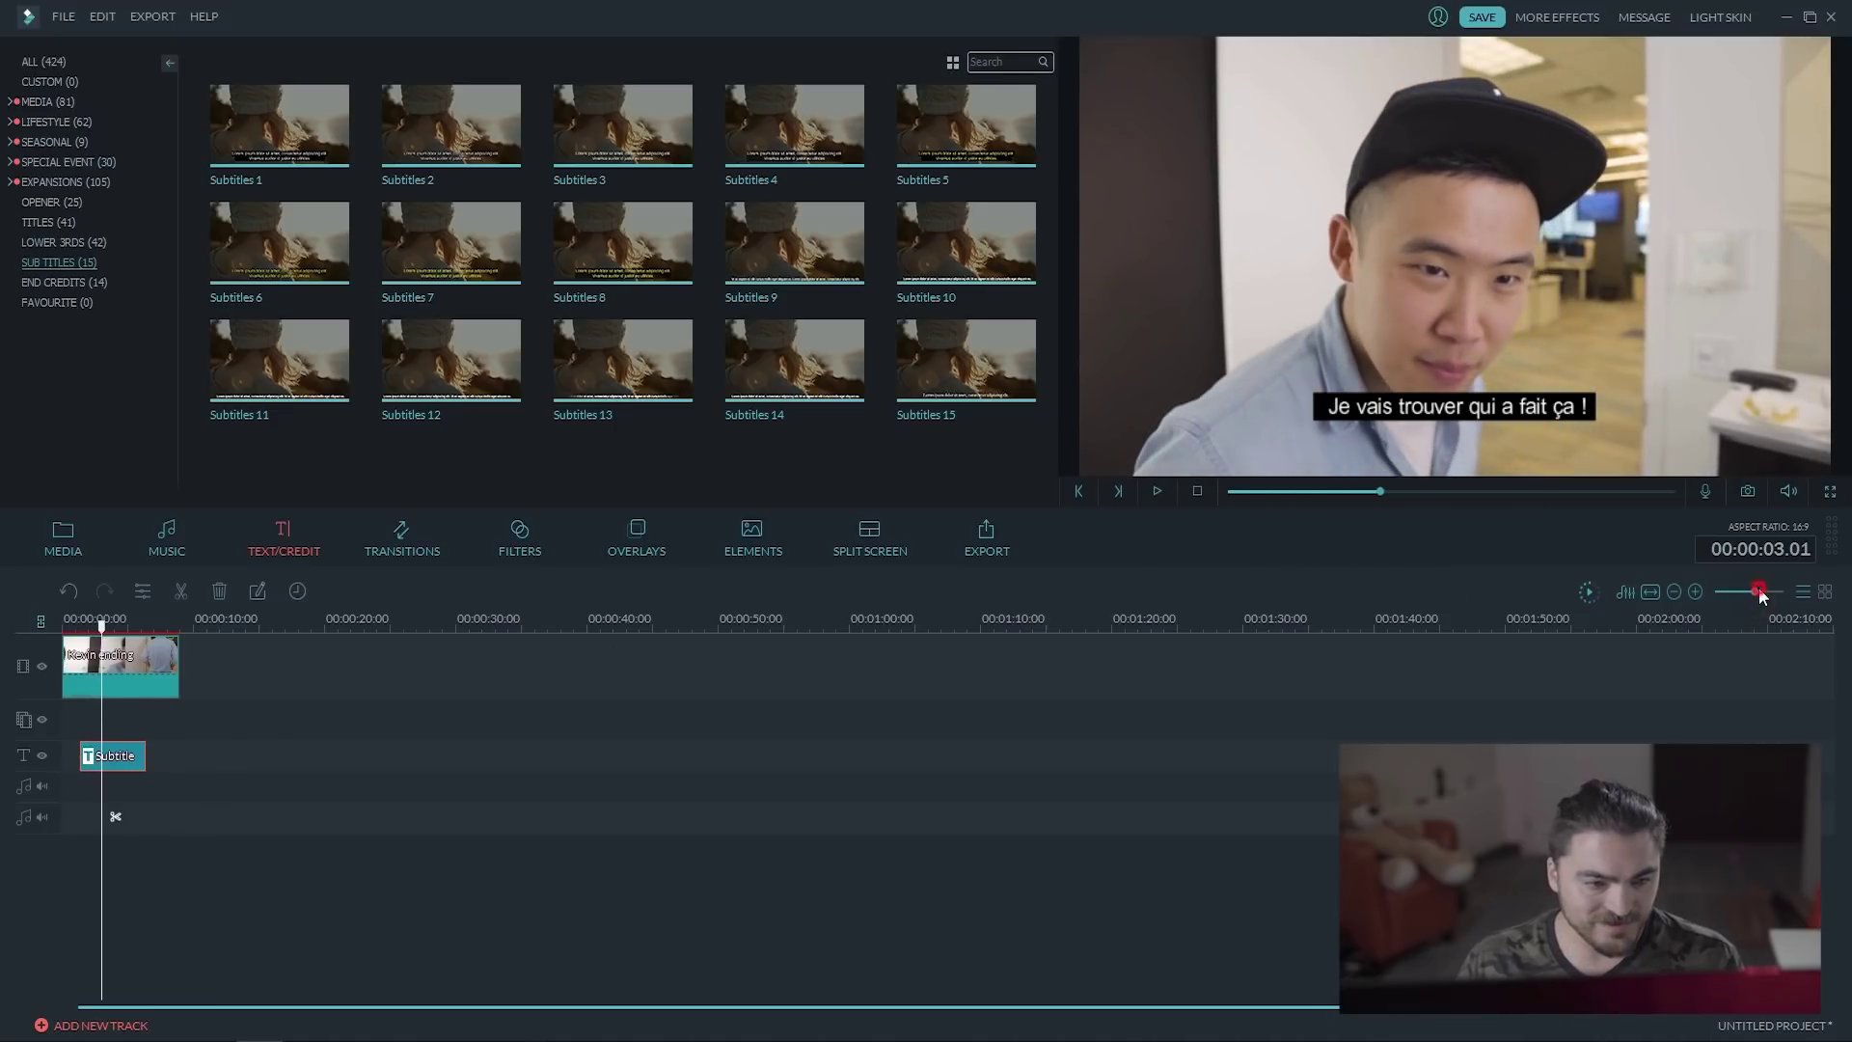
left_click_drag(1761, 595, 1765, 592)
left_click_drag(301, 756, 286, 755)
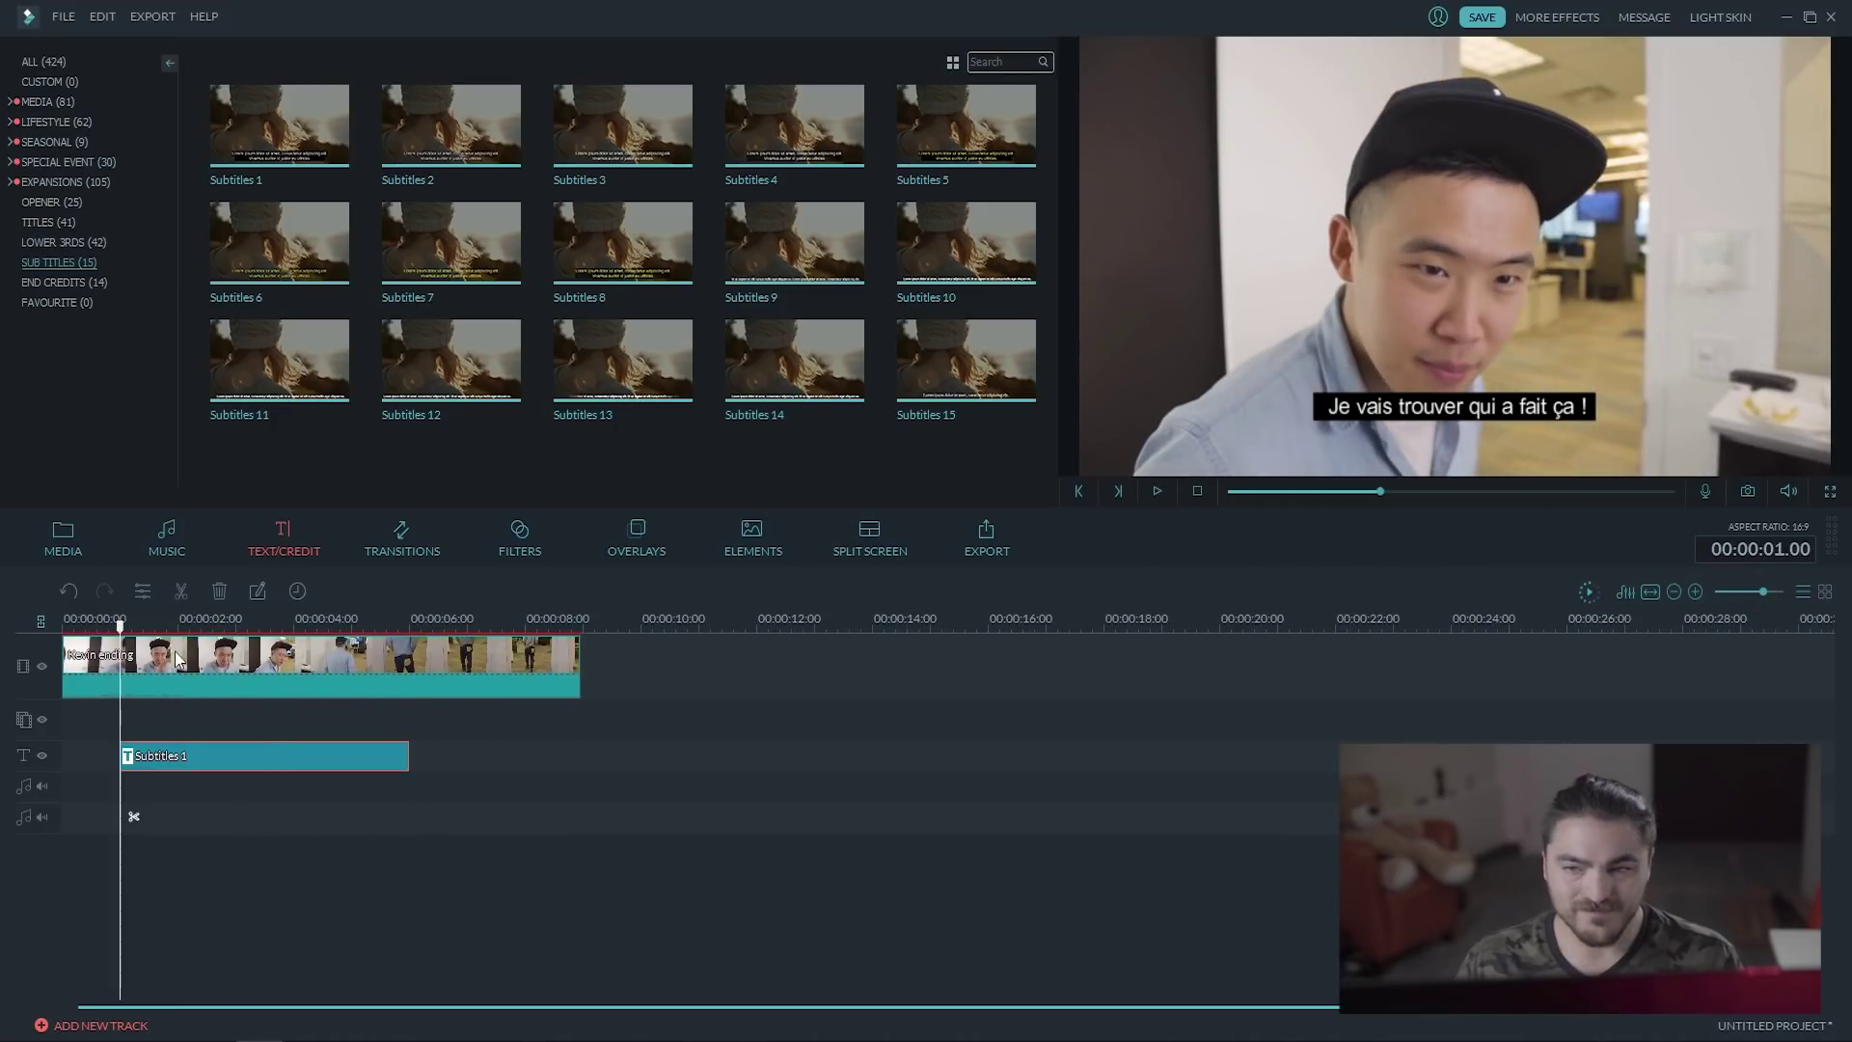
left_click(45, 622)
key("space")
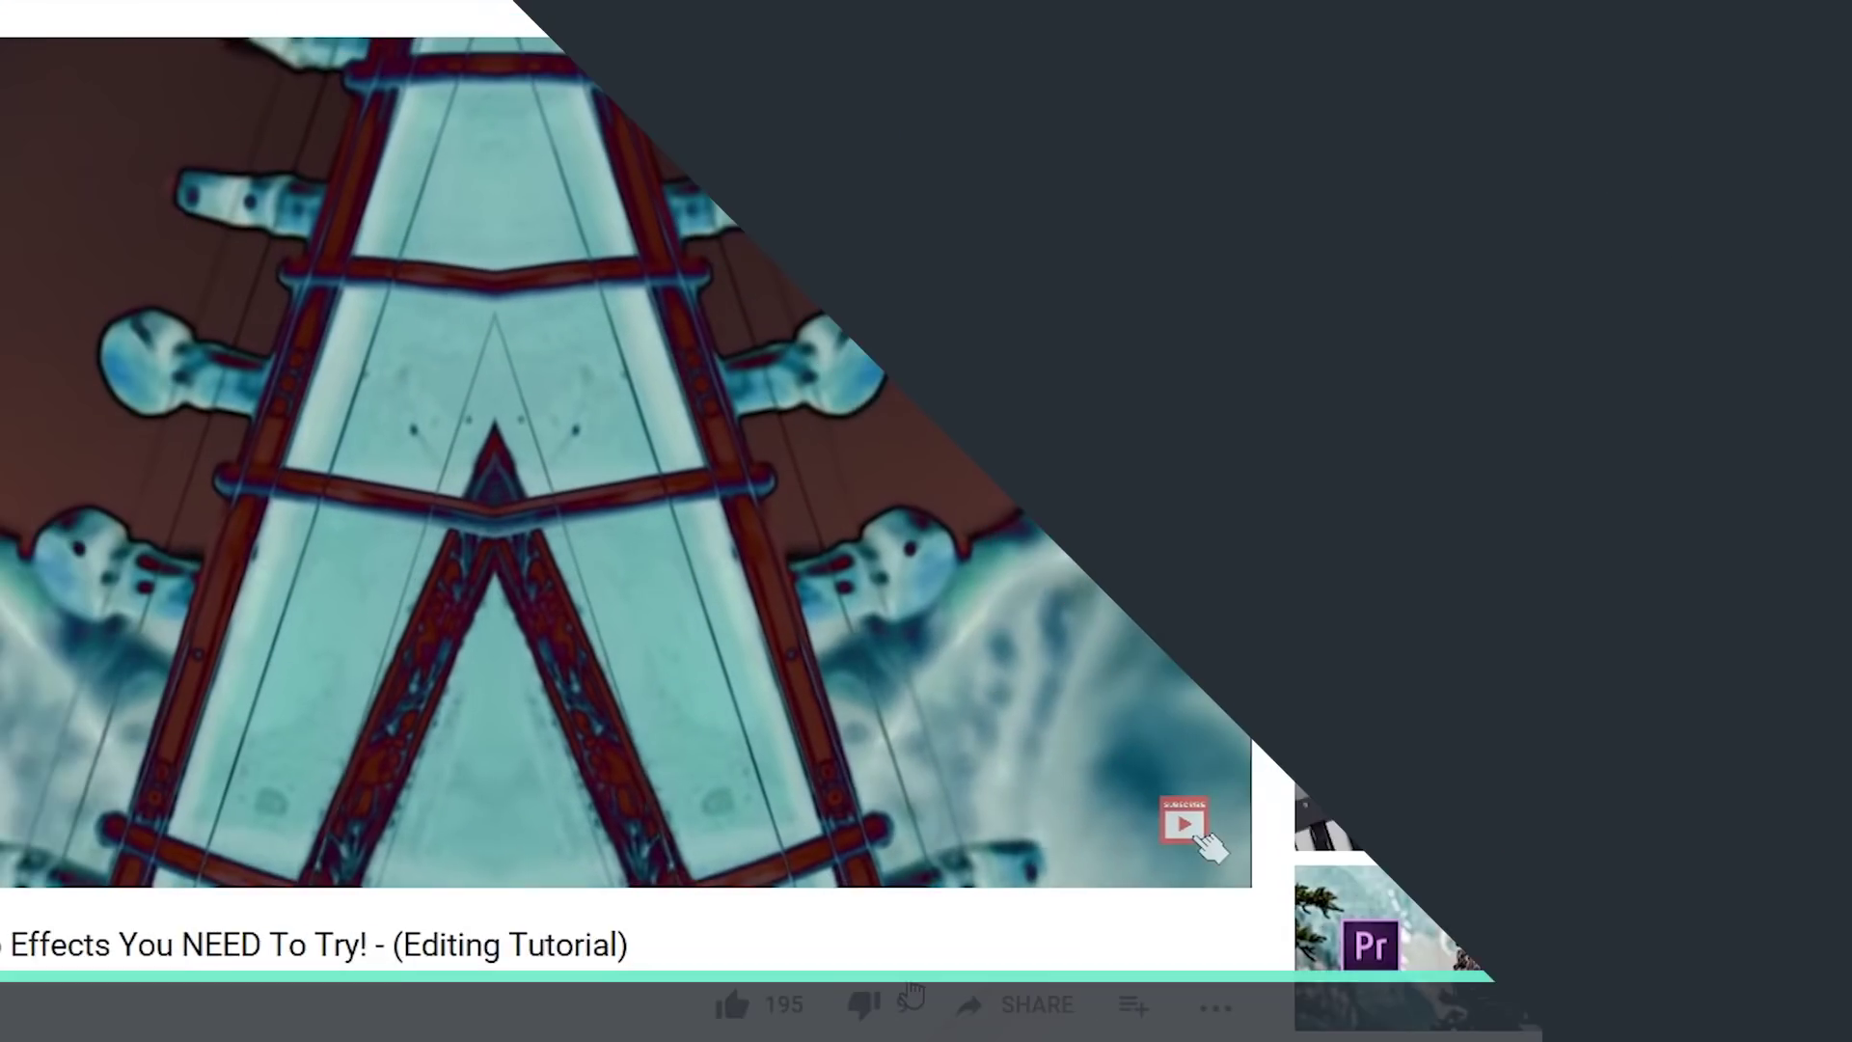
Turn on captions for the Music Video Effects video and open its subtitles and captions settings.
left_click(1026, 873)
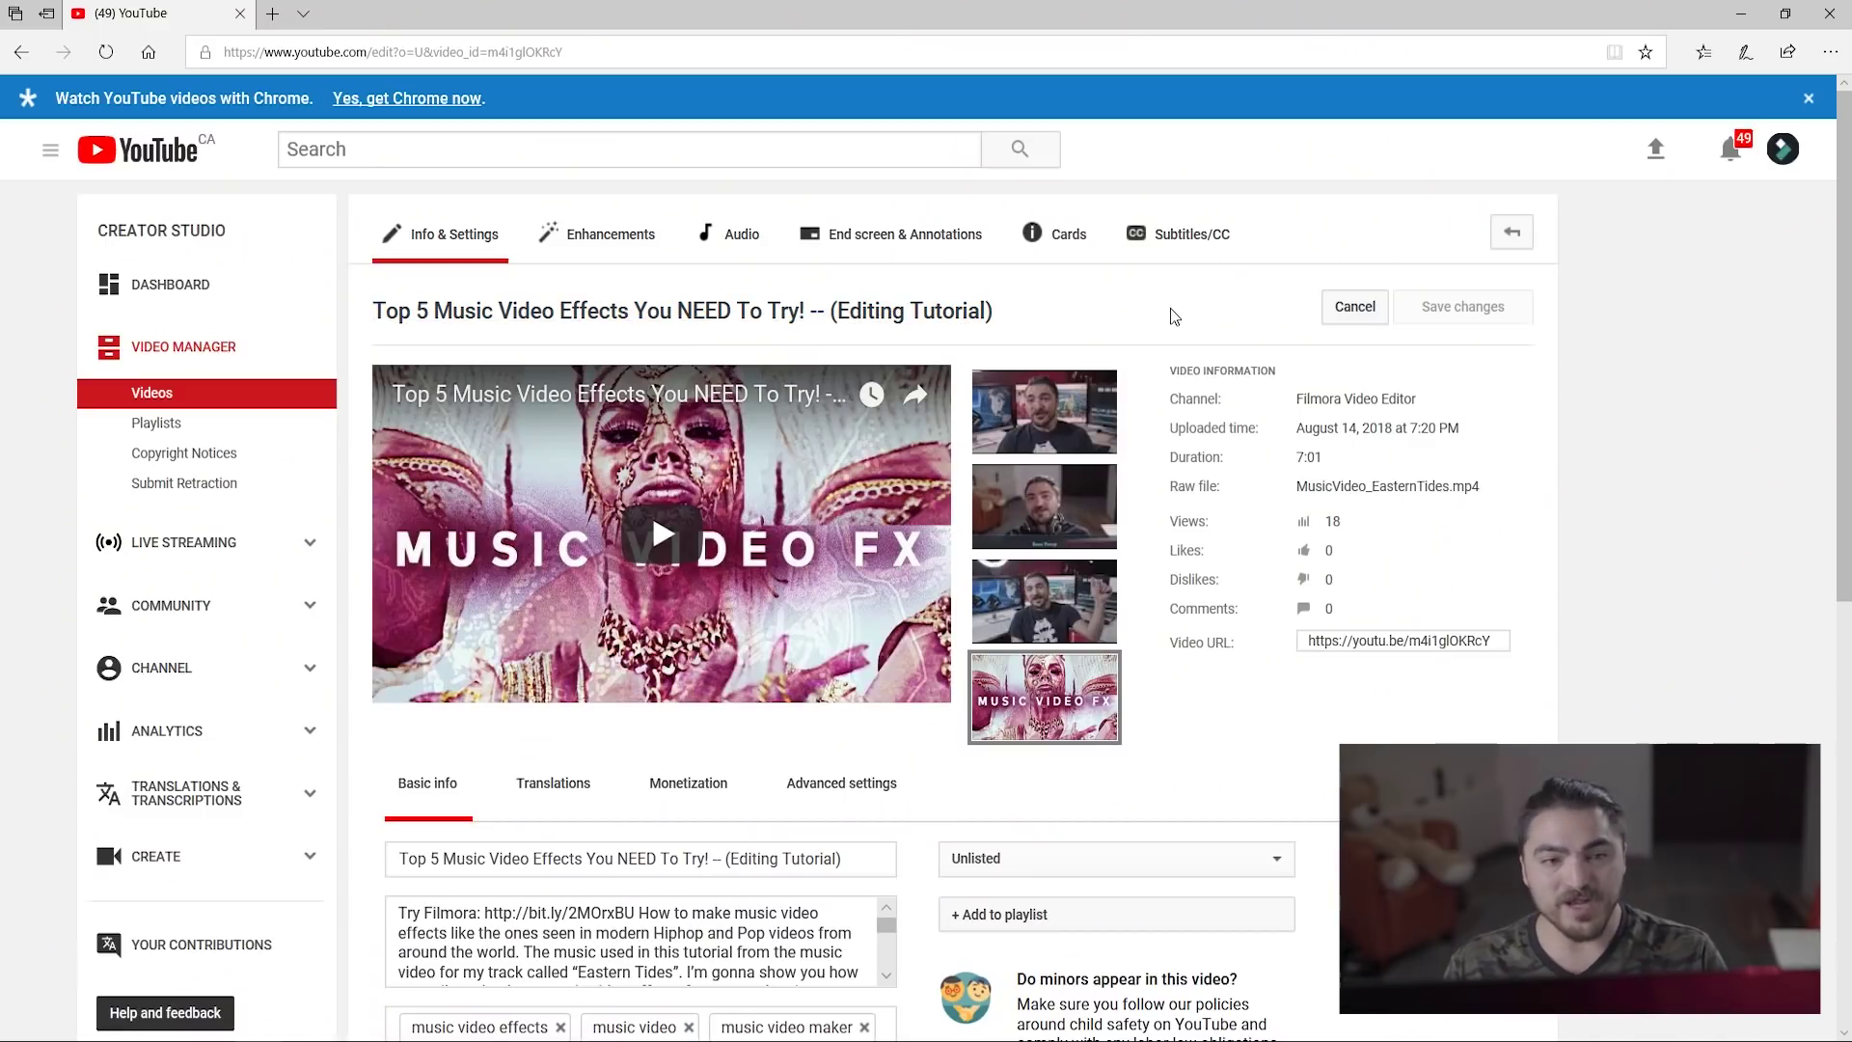
left_click(1205, 255)
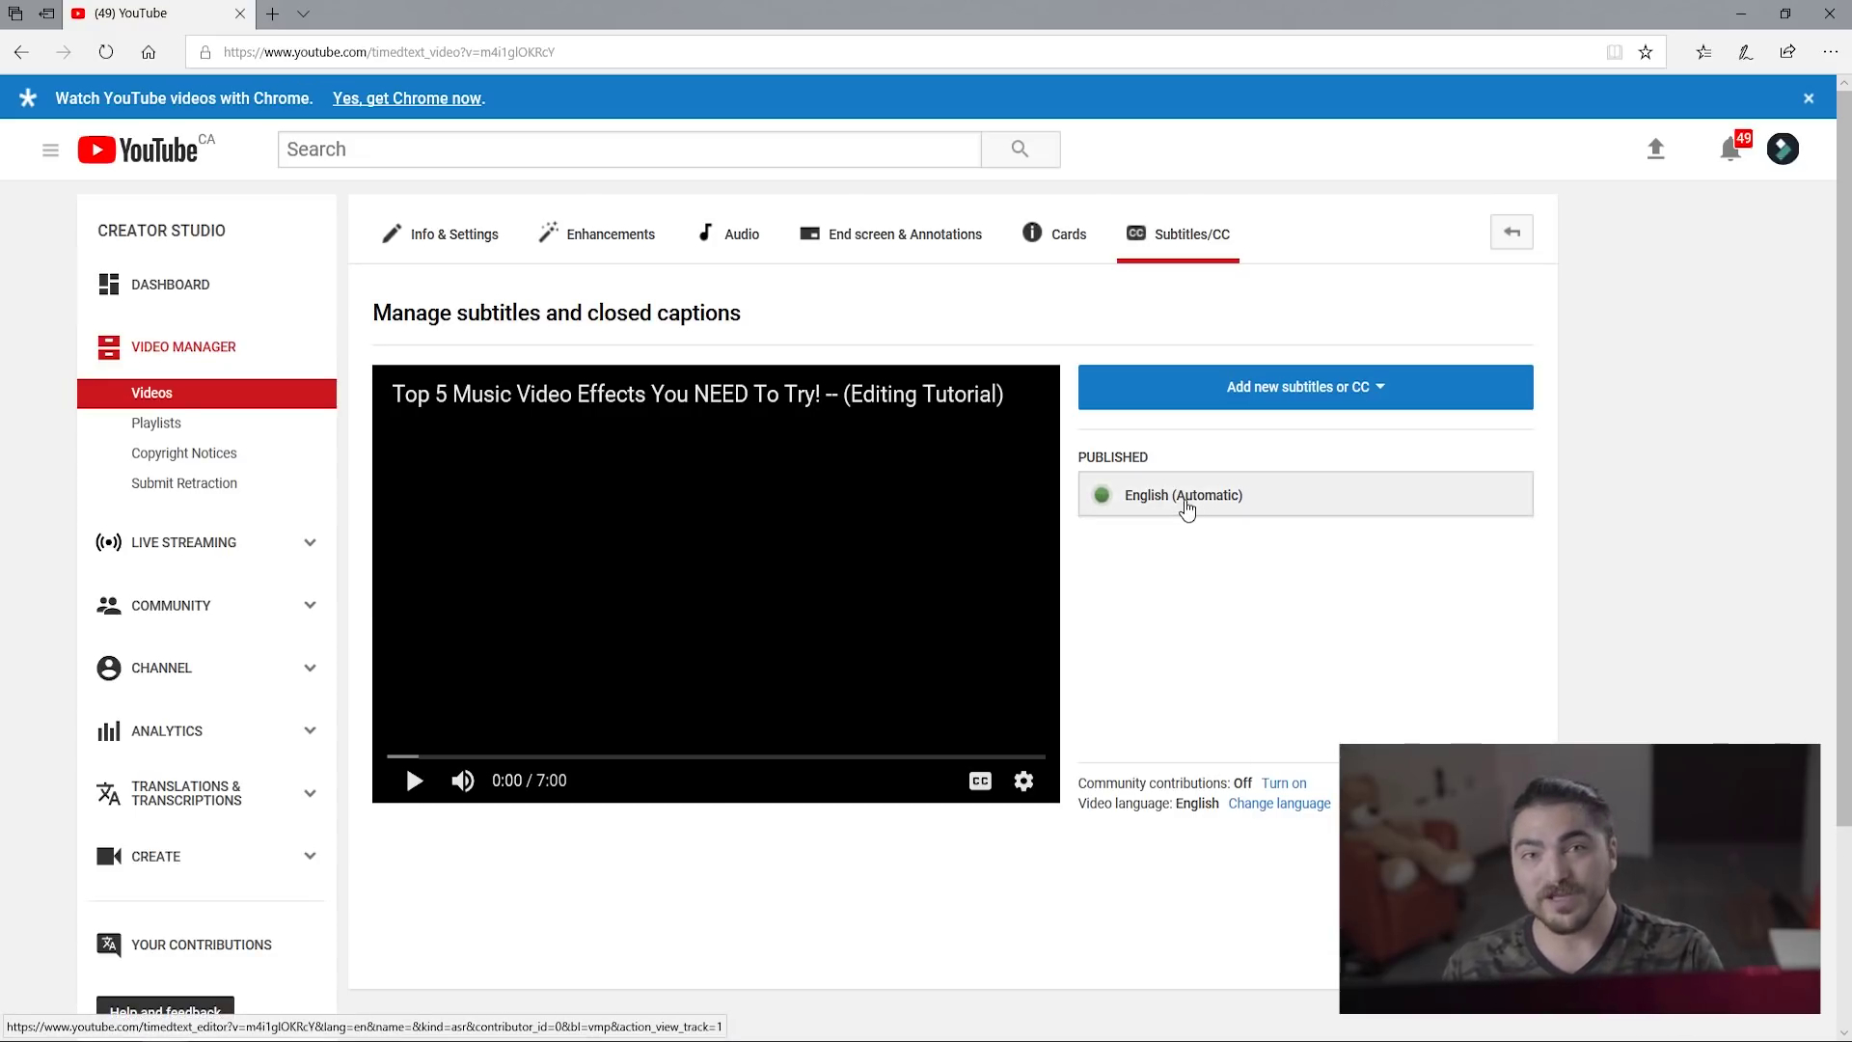
Open the published English (Automatic) caption track as an editable draft.
left_click(1187, 510)
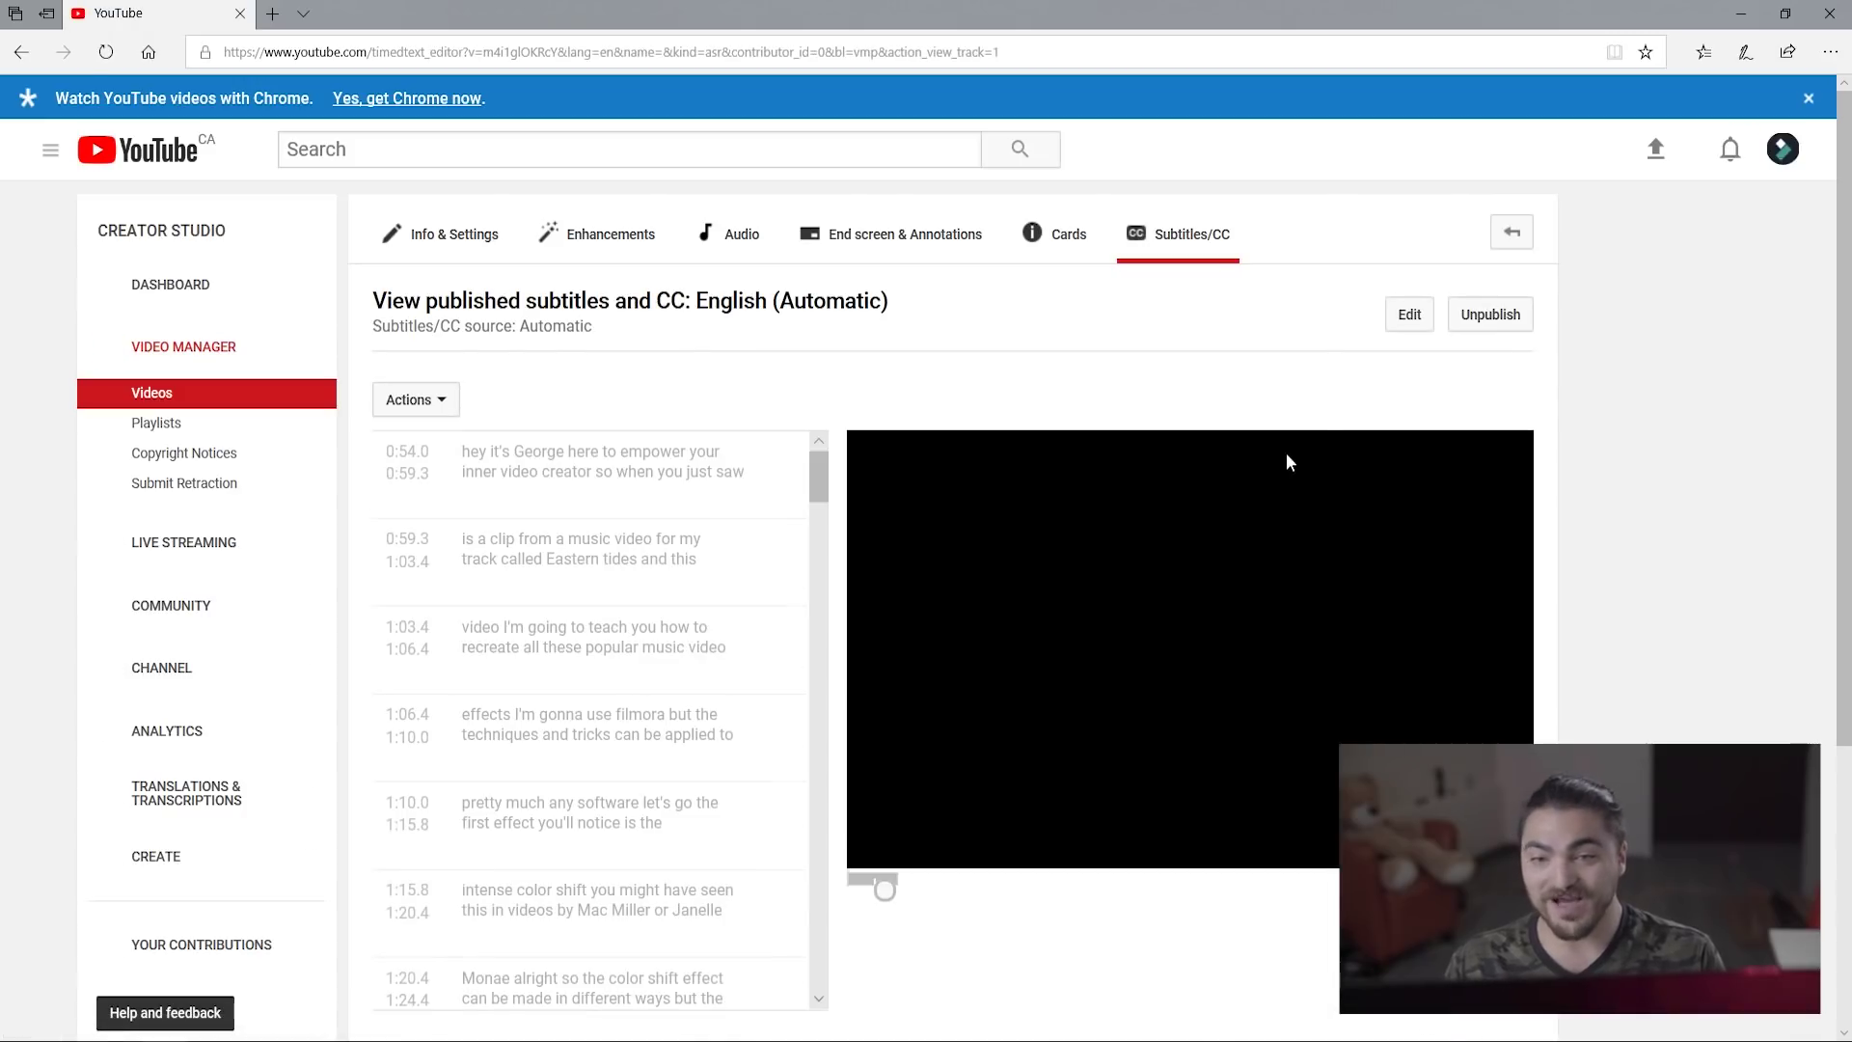
left_click(1416, 322)
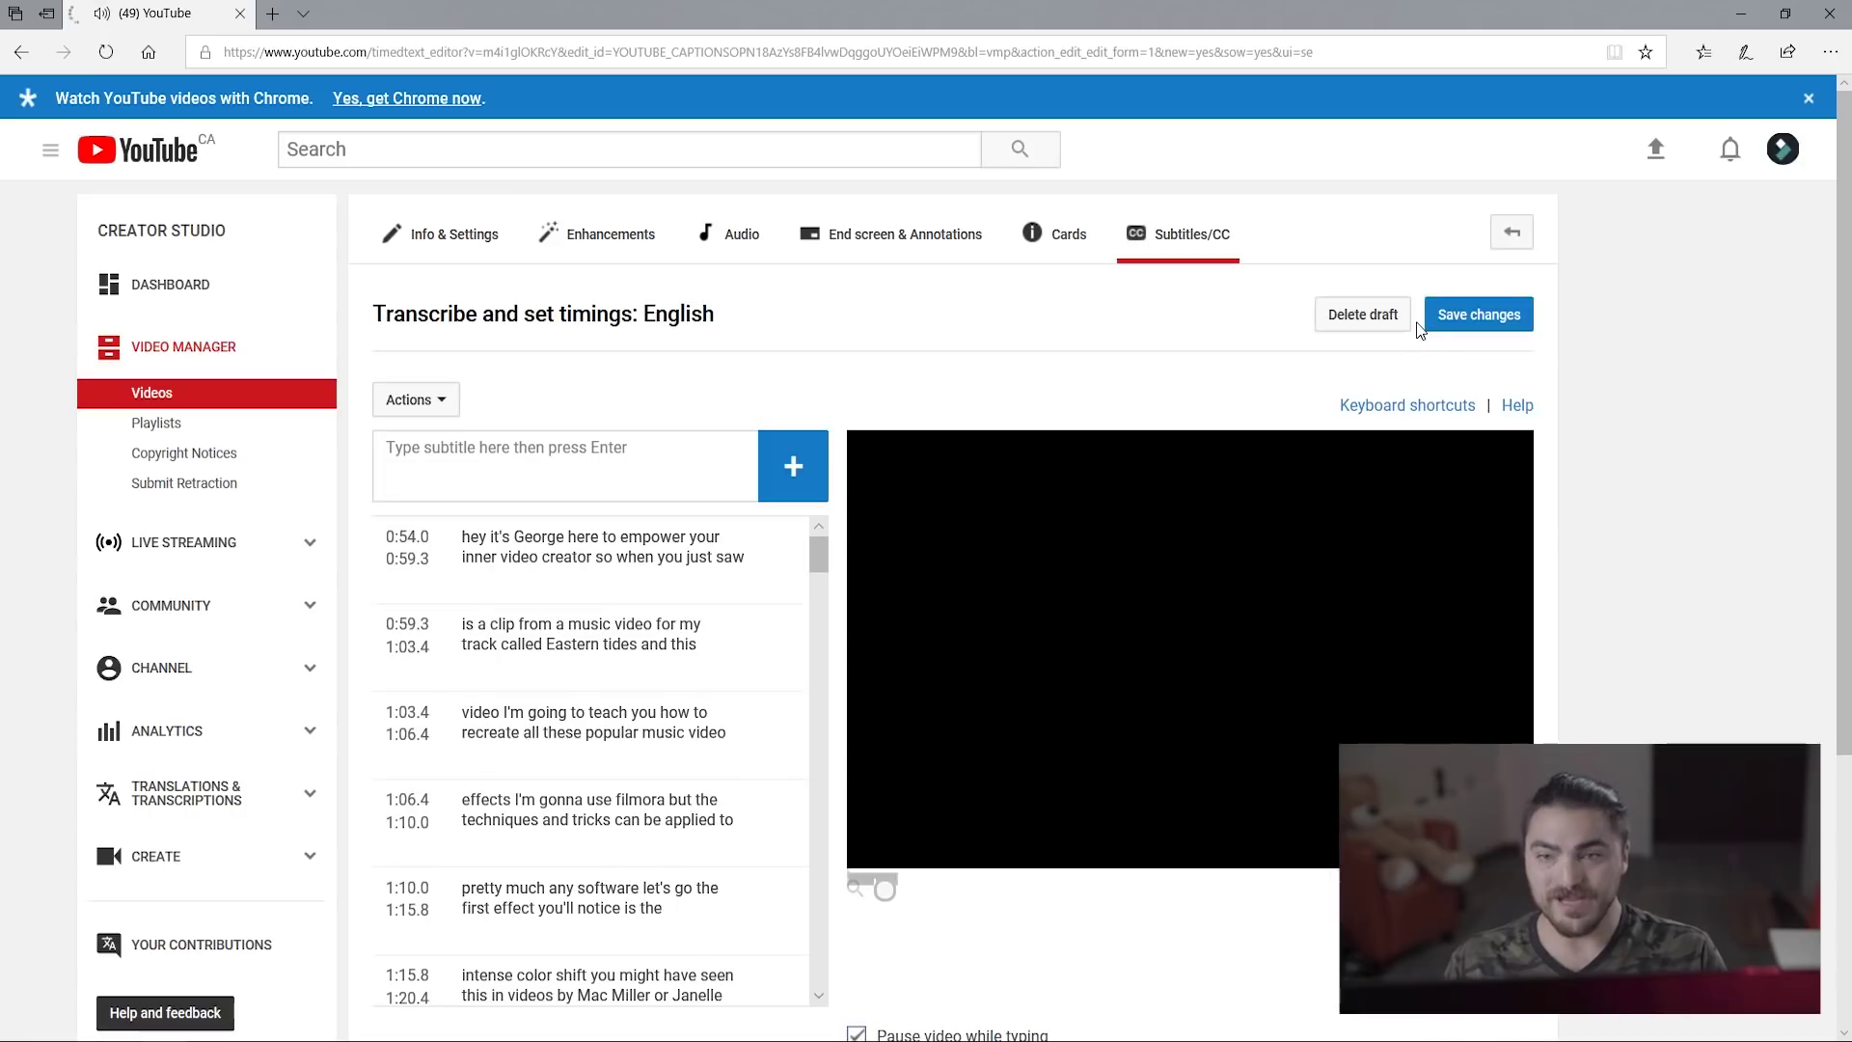
Save the English caption draft so it publishes as its own English track.
left_click(1507, 319)
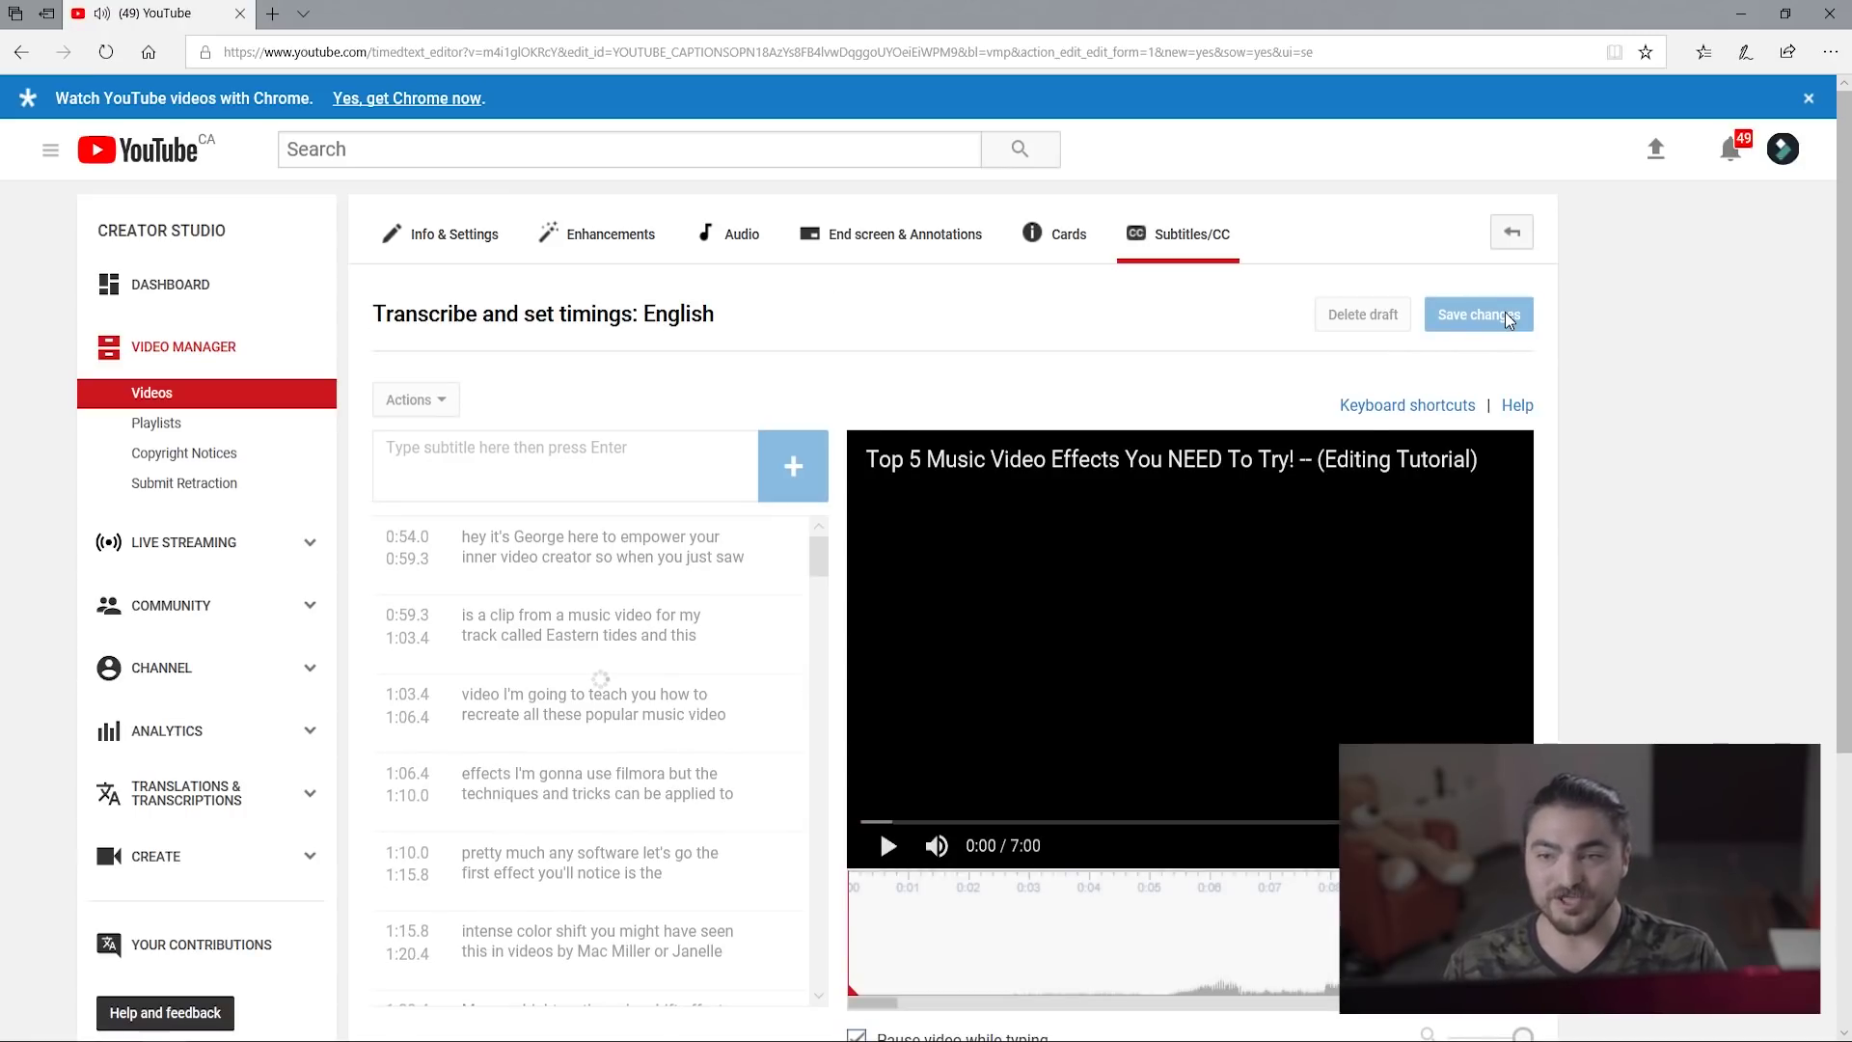